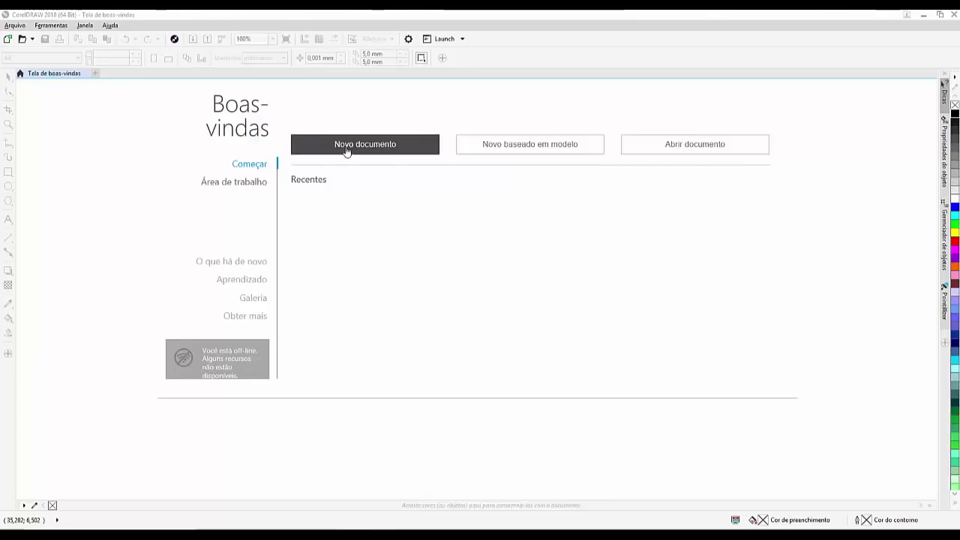
Step: Create a new A3 portrait document (29,7 × 42,0 cm) in centimetres with RGB colour mode
click(347, 149)
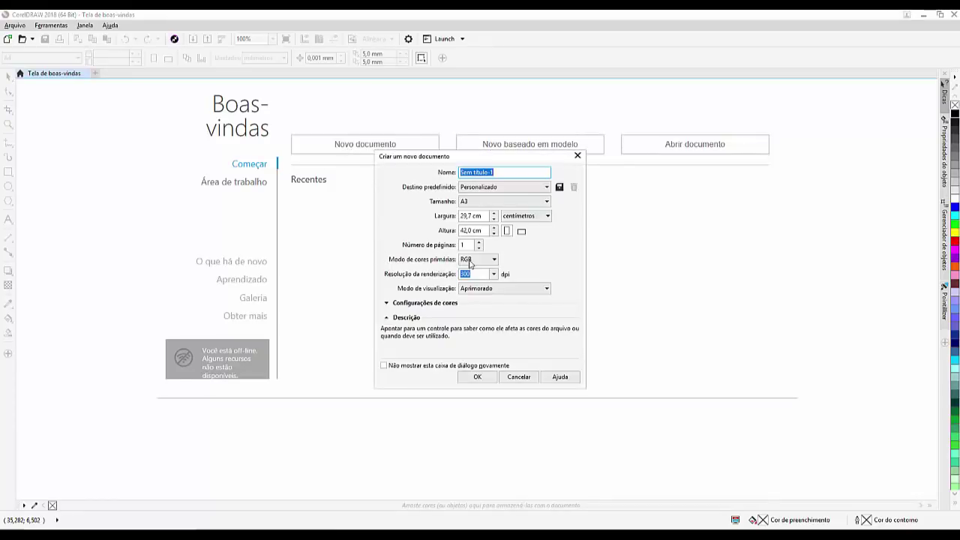
click(545, 203)
click(491, 214)
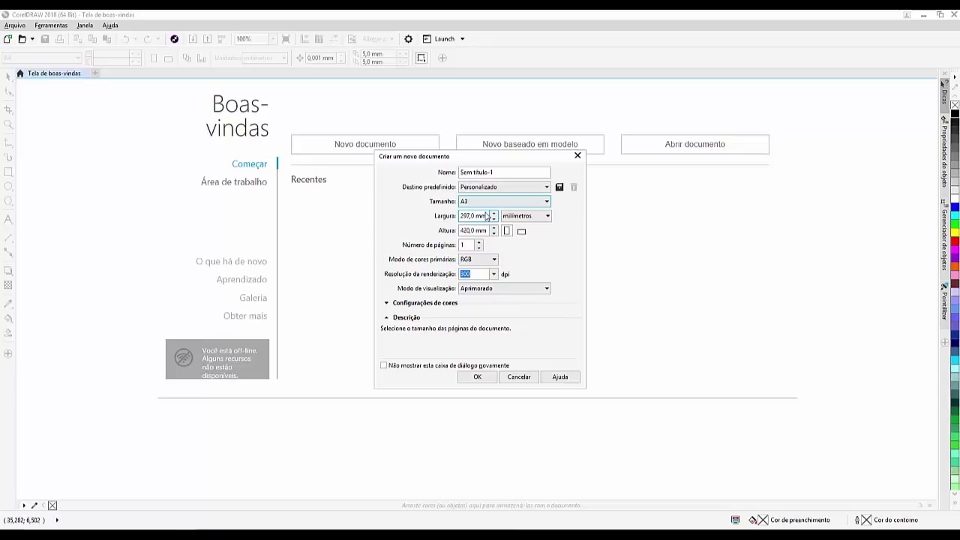
click(546, 217)
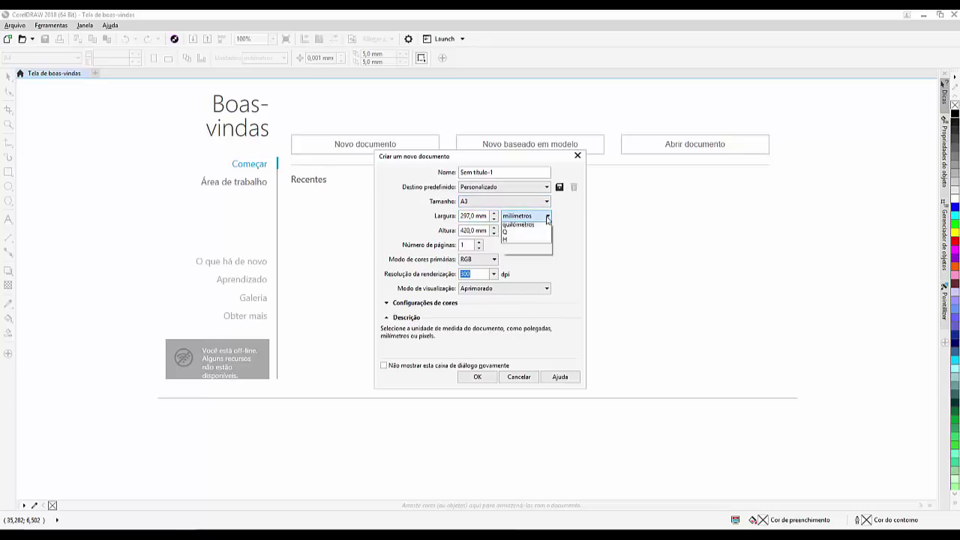
click(530, 301)
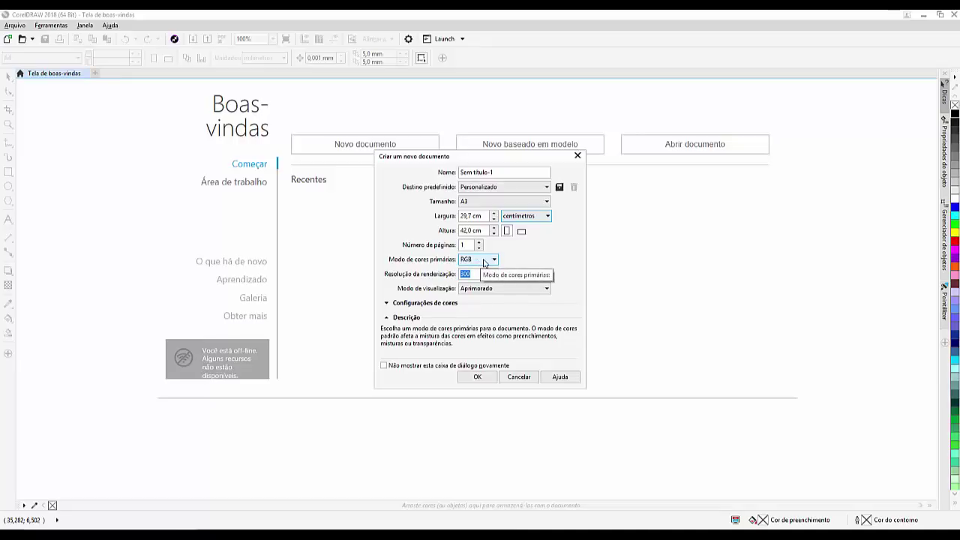
click(487, 259)
click(486, 259)
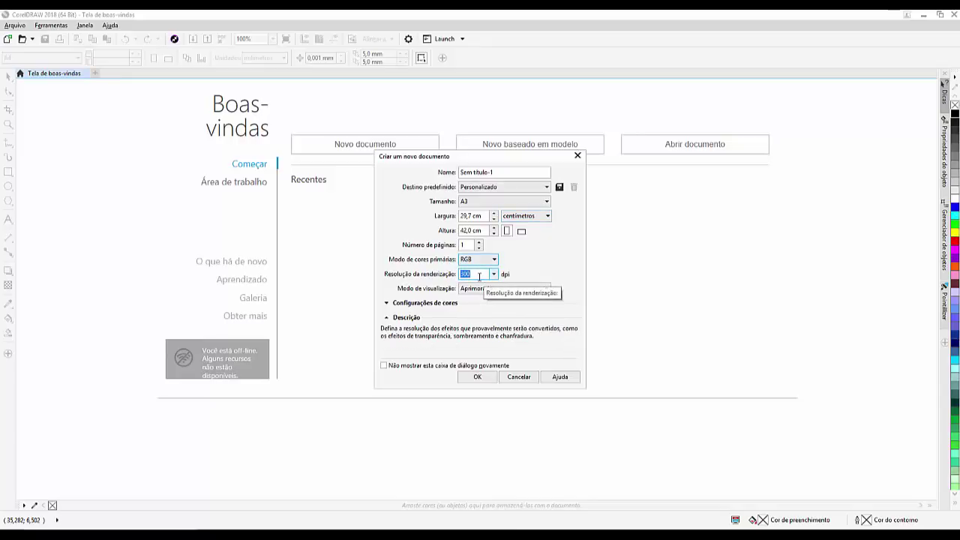
click(480, 378)
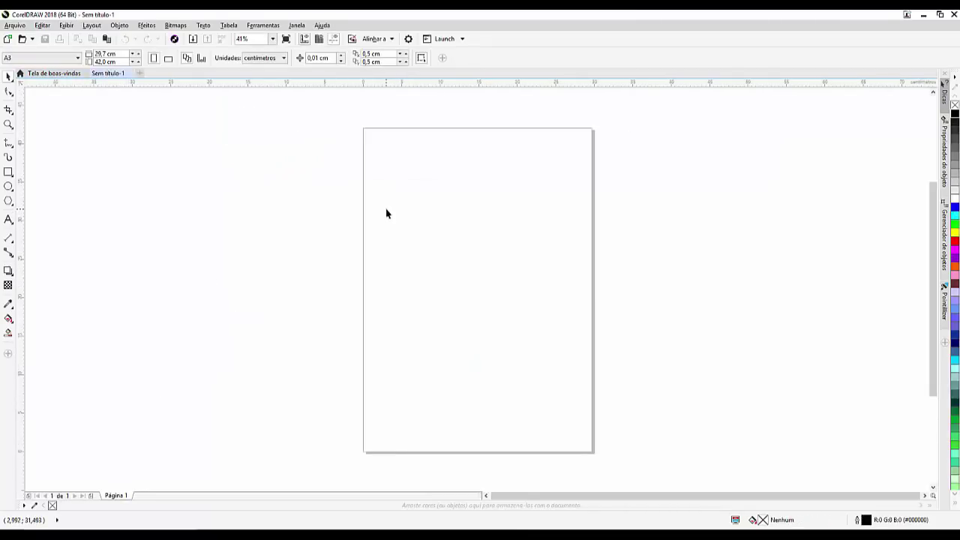
Step: Import elvis-presley.jpg at about 29,17 × 29,17 cm from the page's top-left corner
right_click(279, 161)
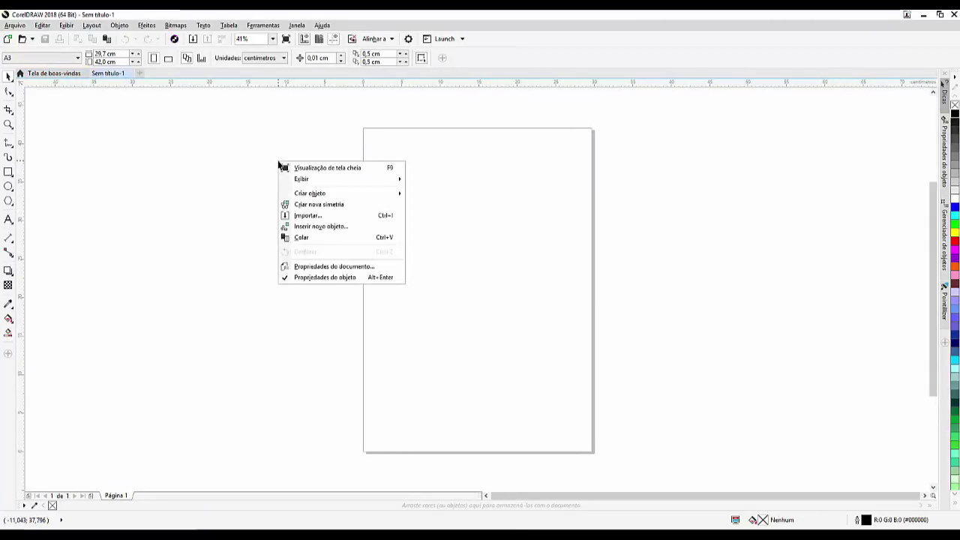
click(307, 215)
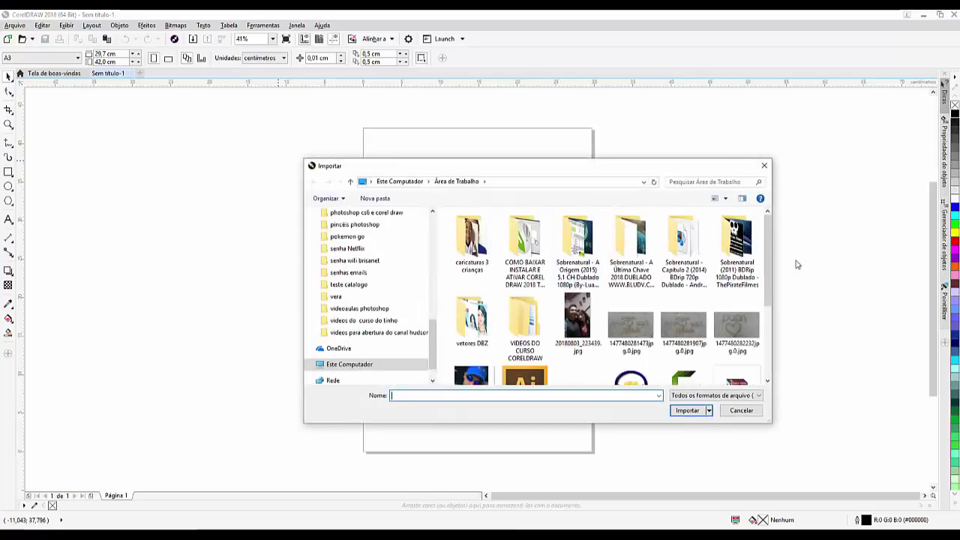
scroll(771, 244, down, 3)
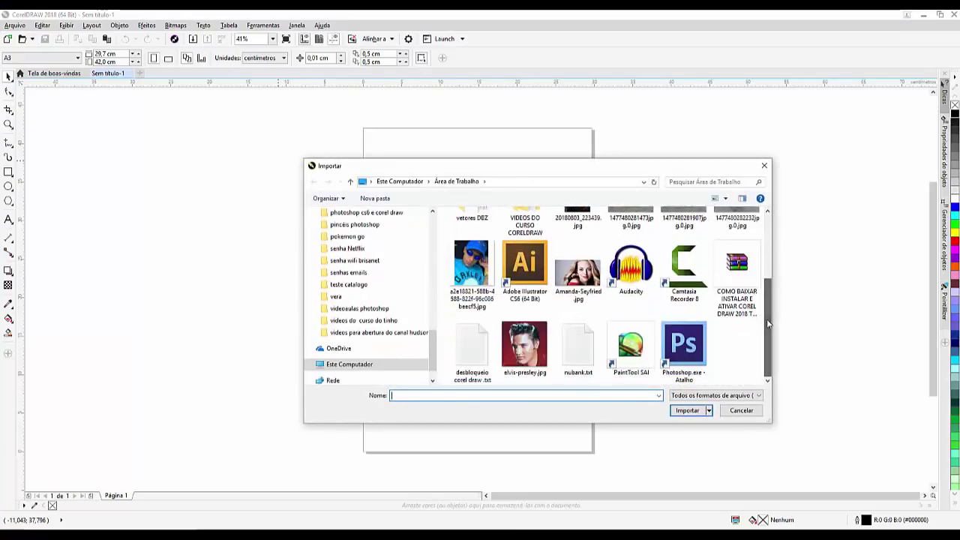
click(529, 346)
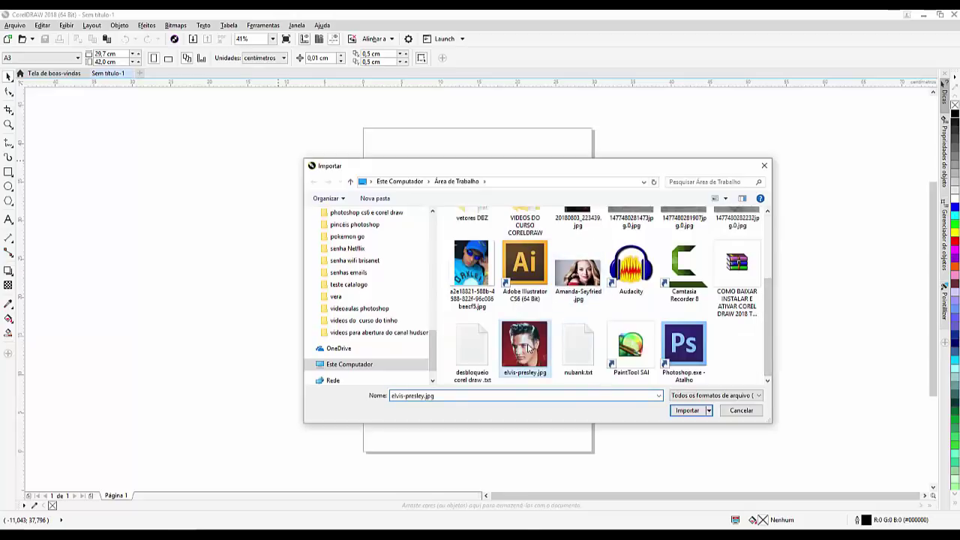
click(696, 412)
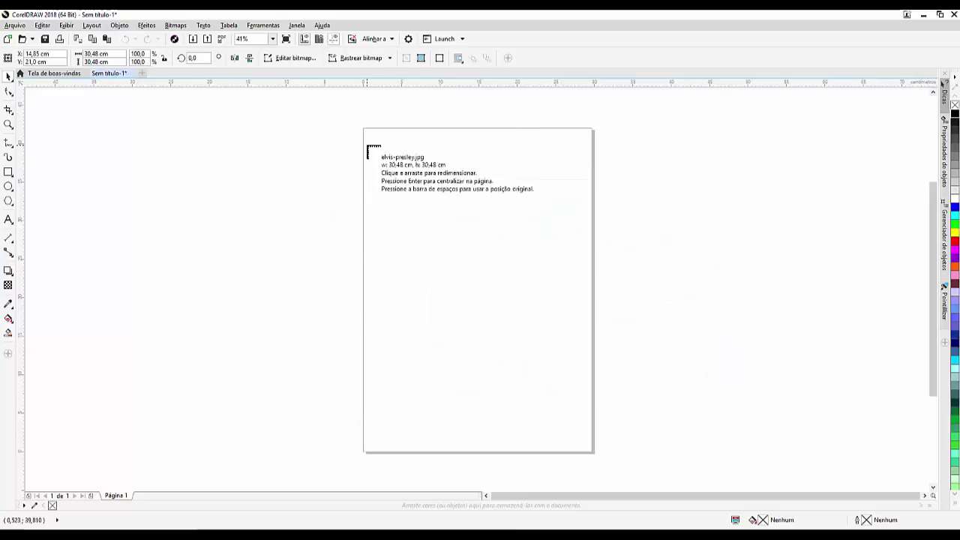
drag(366, 141, 593, 391)
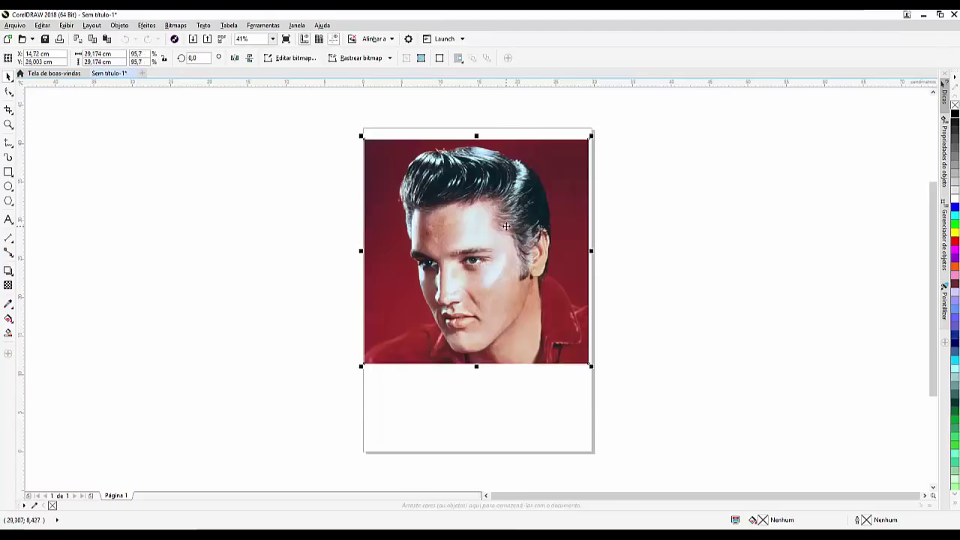
drag(505, 235, 505, 243)
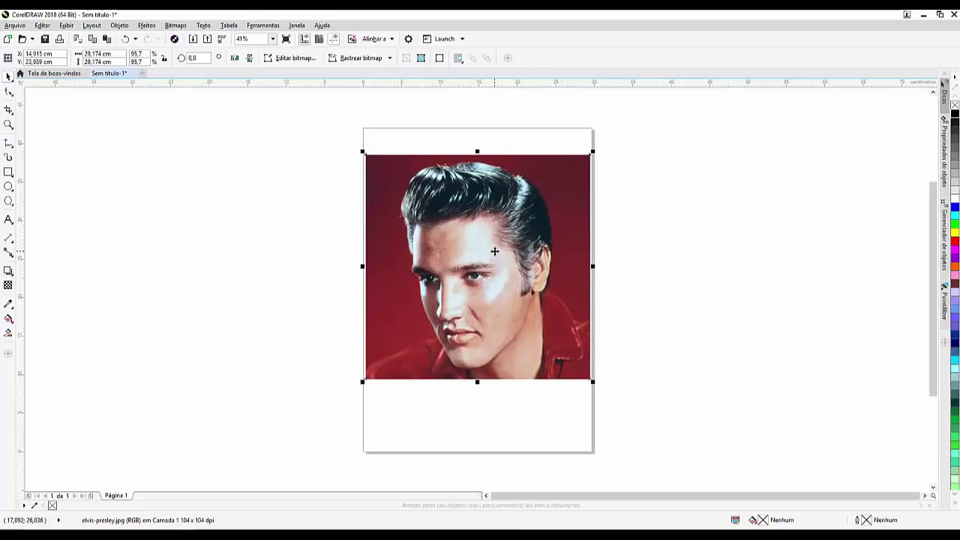
click(304, 208)
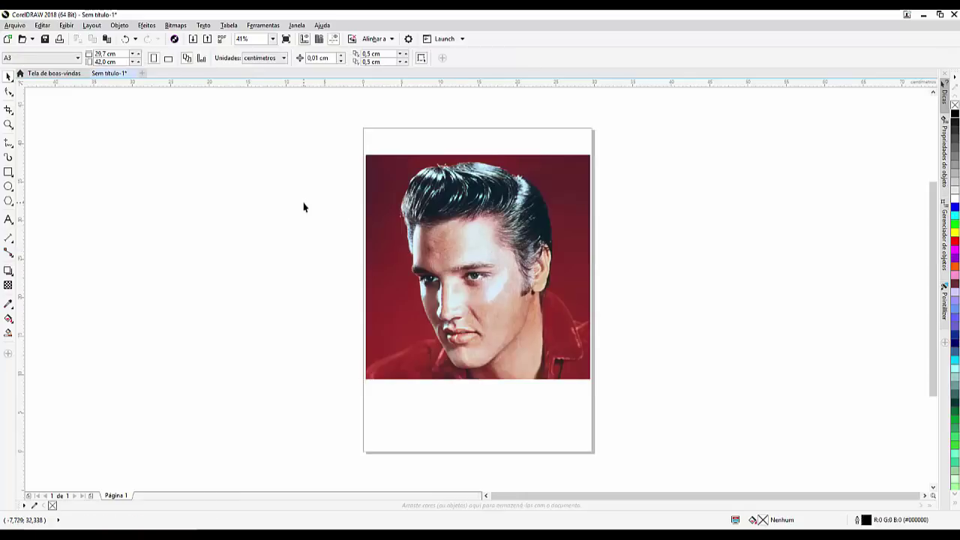
Step: In Notepad, move 'o sucesso.' to its own line, copy the nine-line quote, and minimize Notepad
key(alt+Tab)
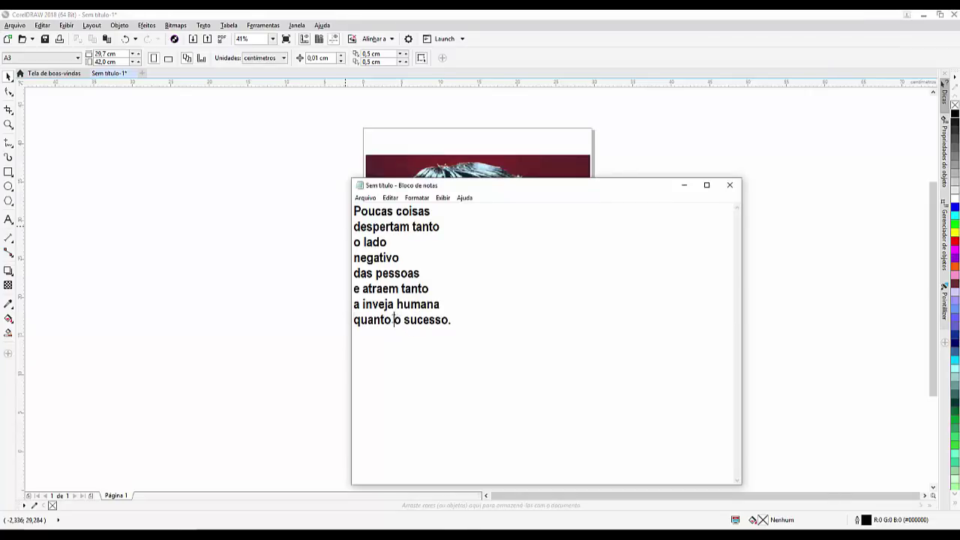
key(Return)
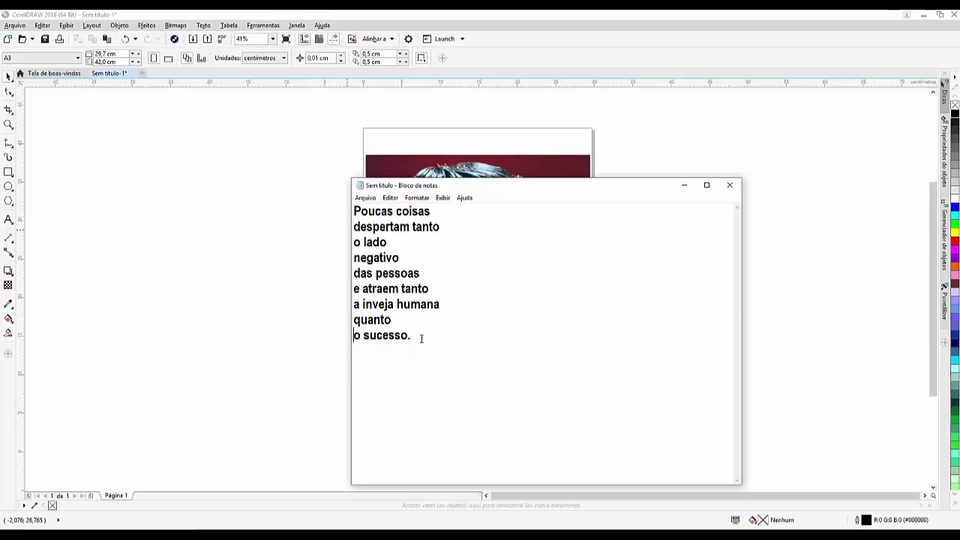
drag(421, 338, 353, 215)
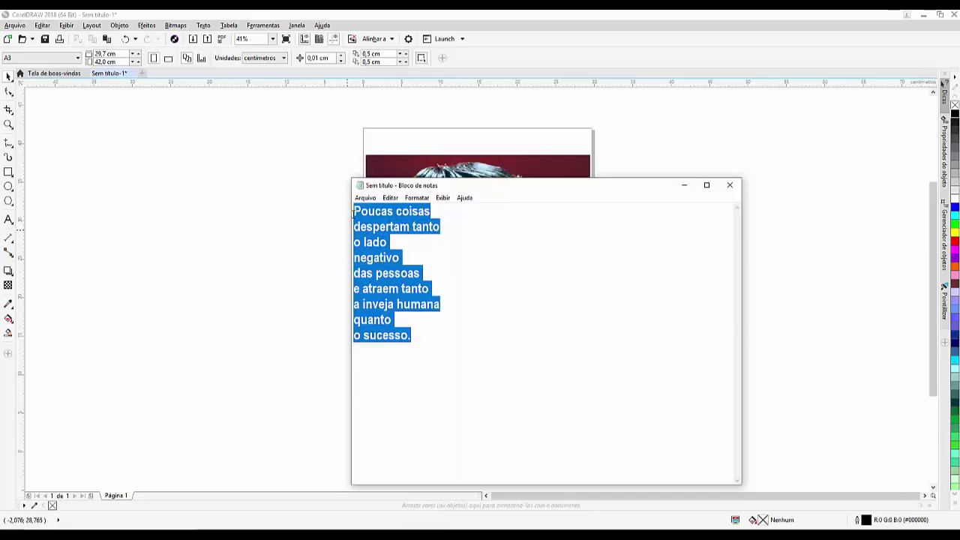
right_click(376, 215)
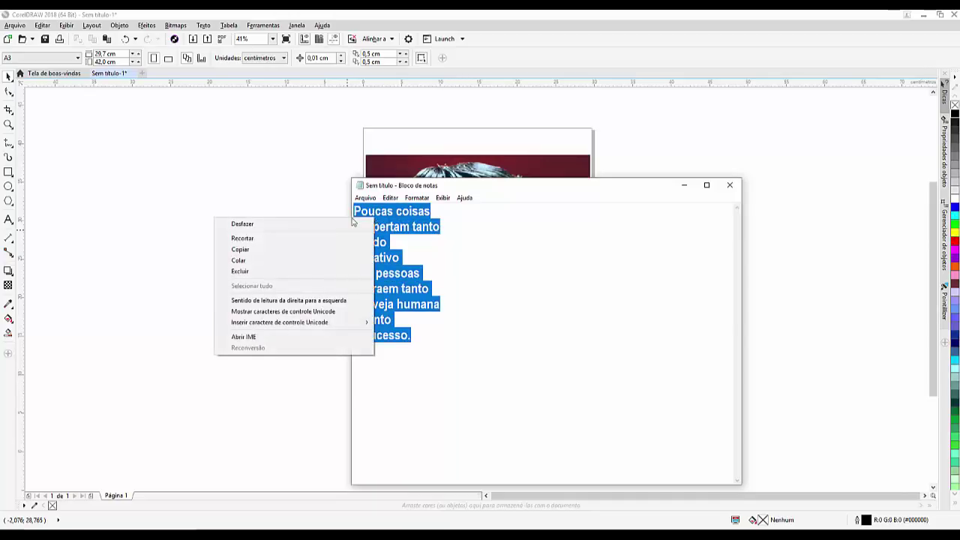
click(285, 250)
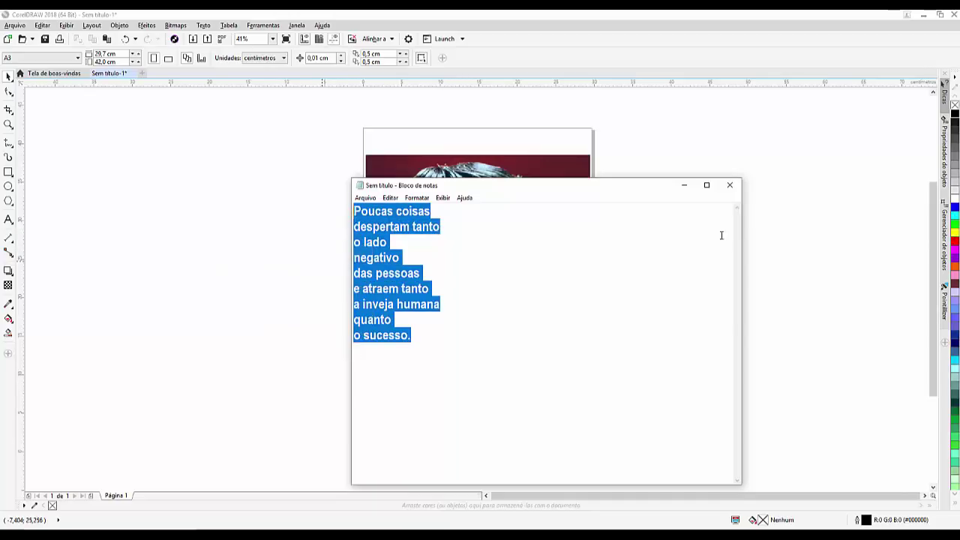
click(685, 186)
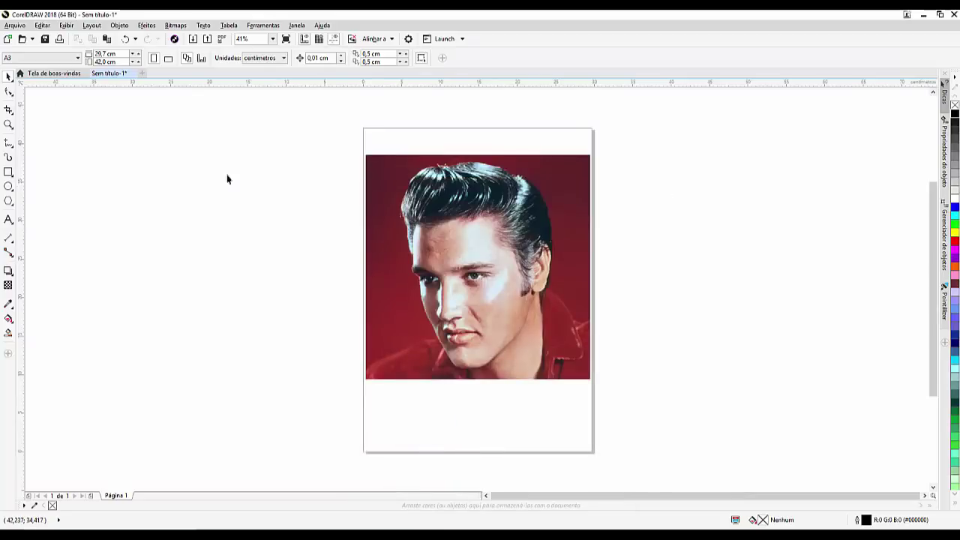
Step: Paste the copied quote as a text block left of the page
click(7, 220)
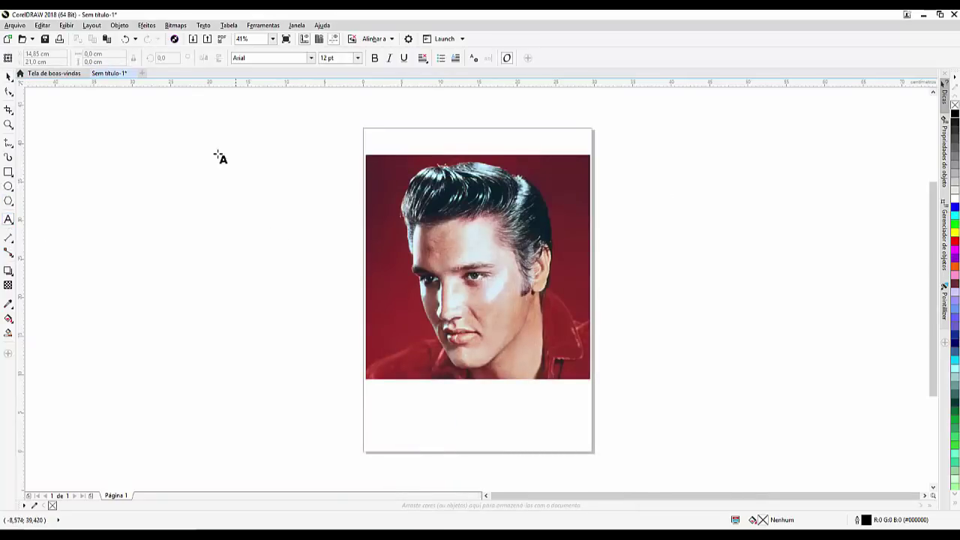
click(237, 173)
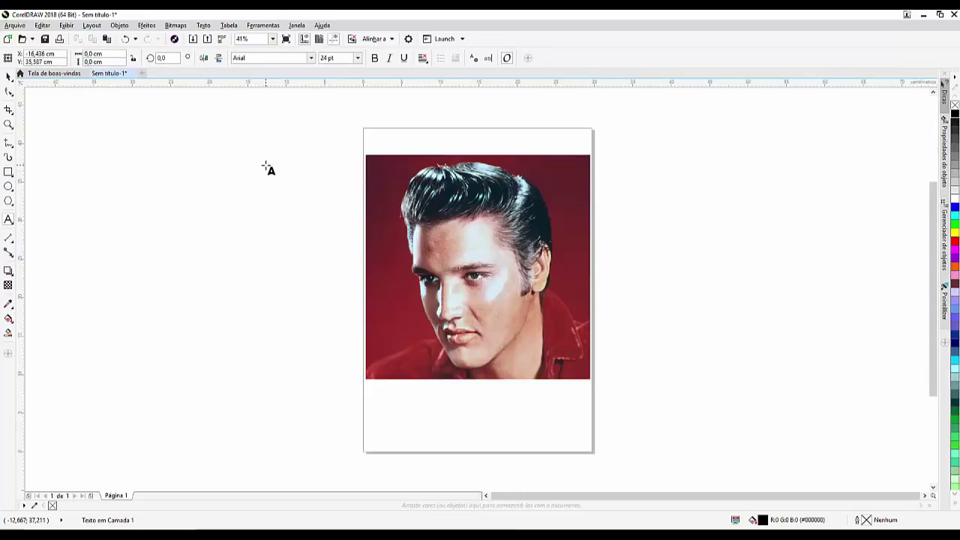
text(Poucas coisas despertam tanto o lado negativo das pessoas e atraem tanto a inveja humana quanto o sucesso.)
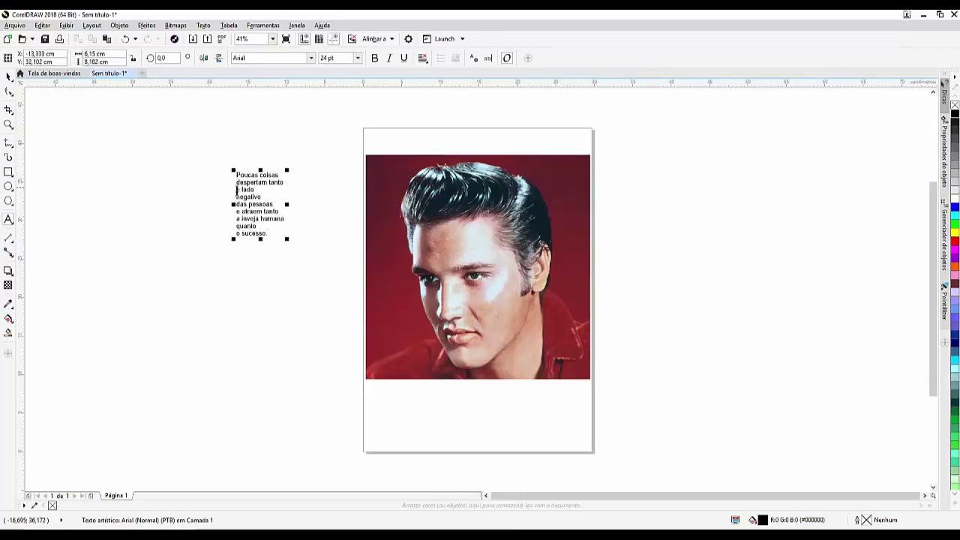
scroll(231, 166, up, 2)
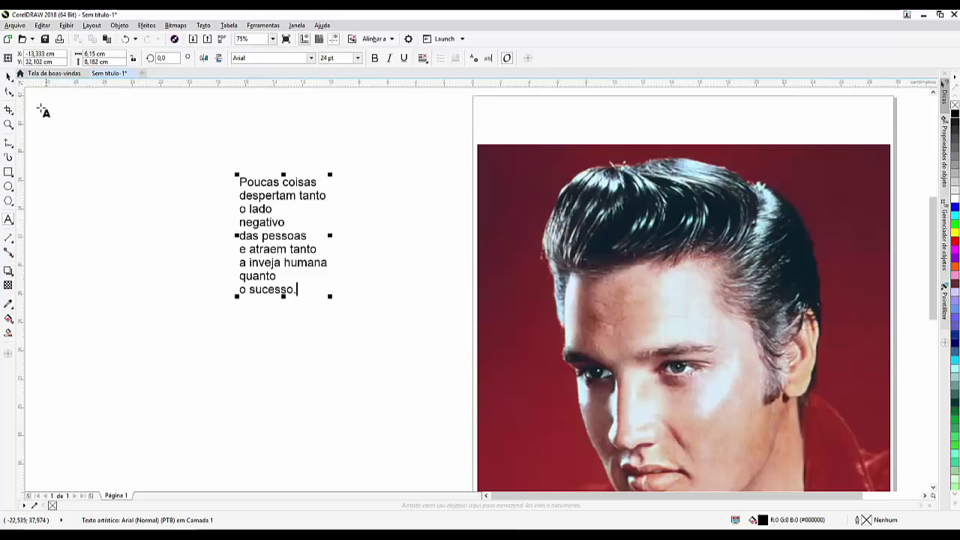
Step: Set the quote text block in the Autumn font
click(7, 77)
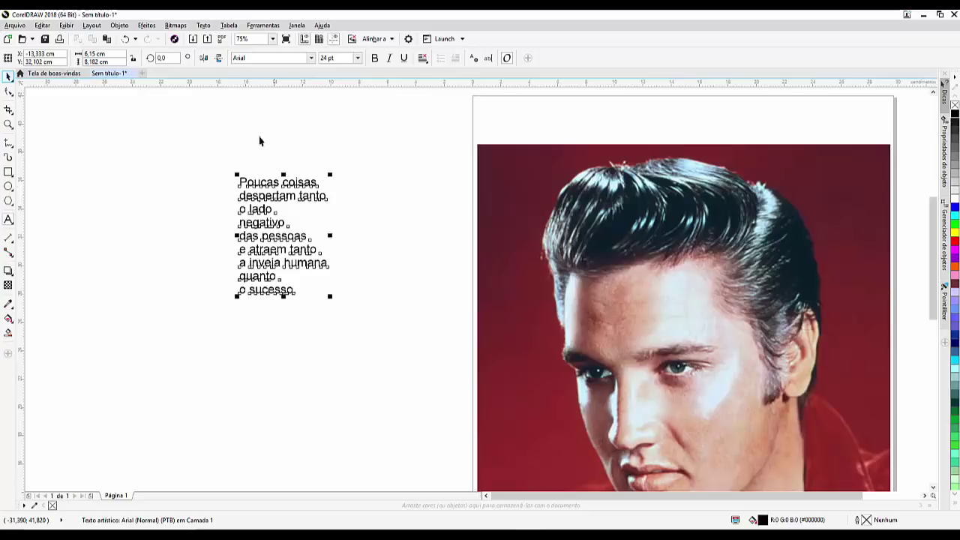
click(311, 59)
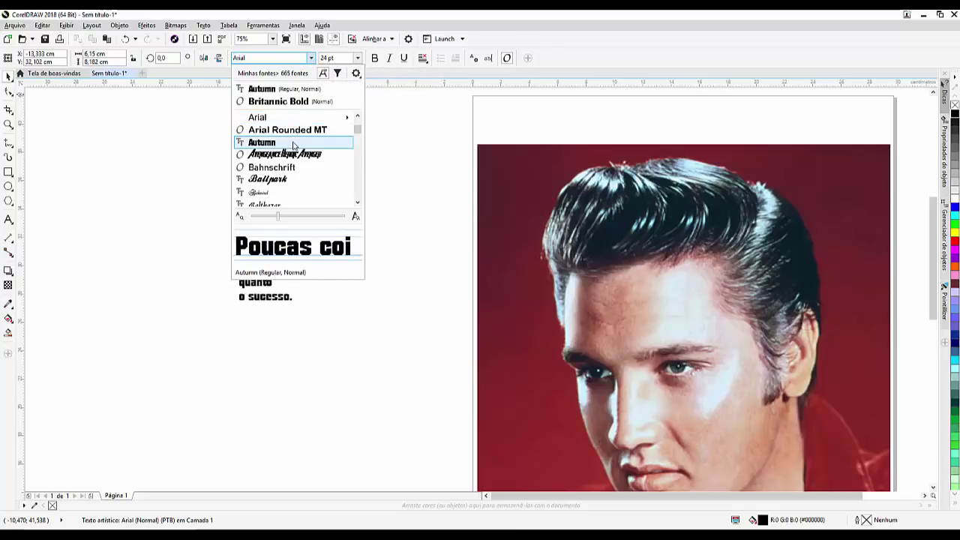
click(293, 143)
scroll(277, 187, down, 2)
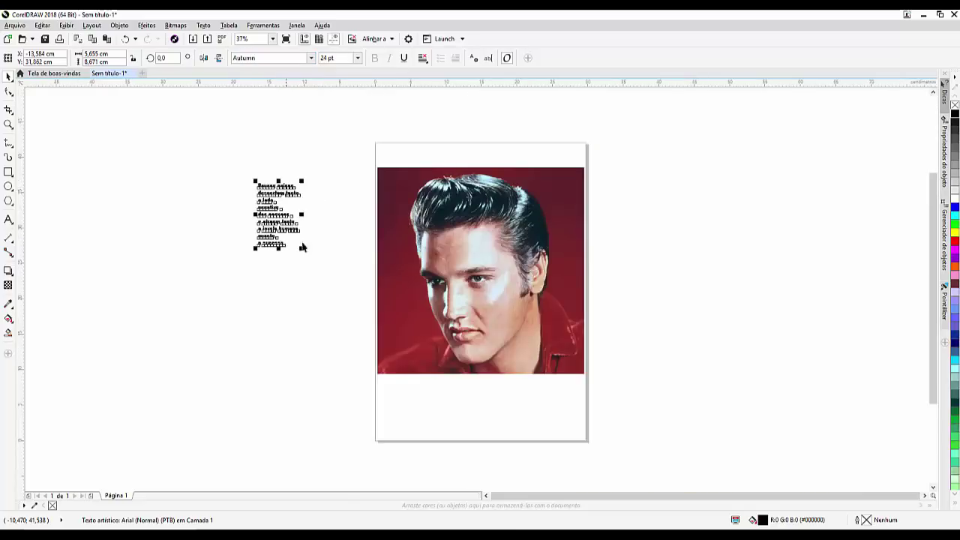
Step: Enlarge the quote to about 71 pt and move it left of the photo
drag(304, 248, 410, 371)
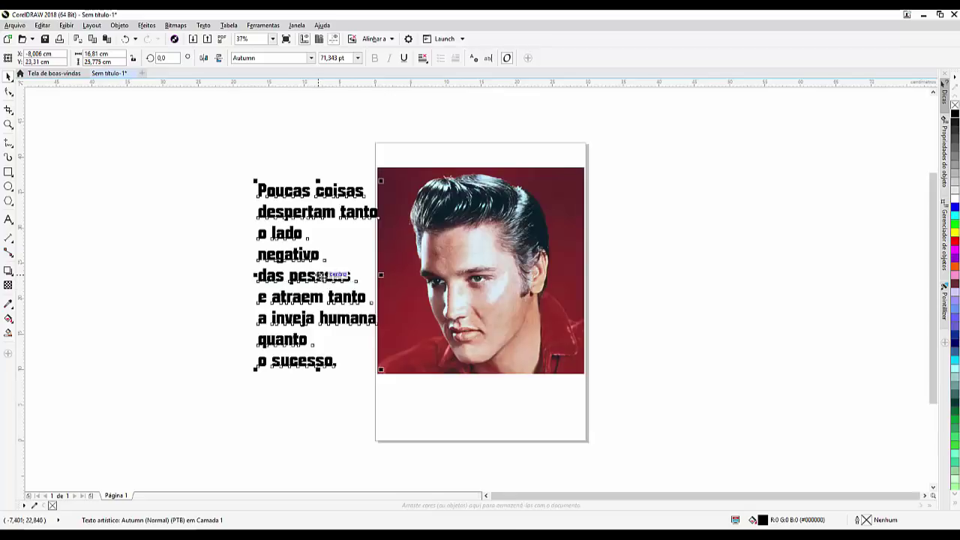
key(Delete)
drag(317, 276, 298, 272)
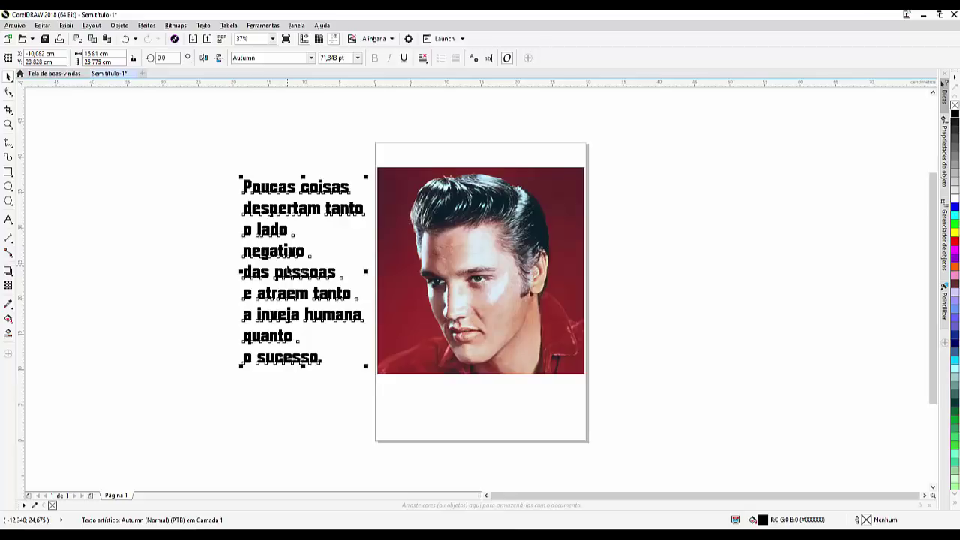
key(Escape)
Step: Break the quote into separate line objects and add a vertical guide at 14,048 cm
key(Tab)
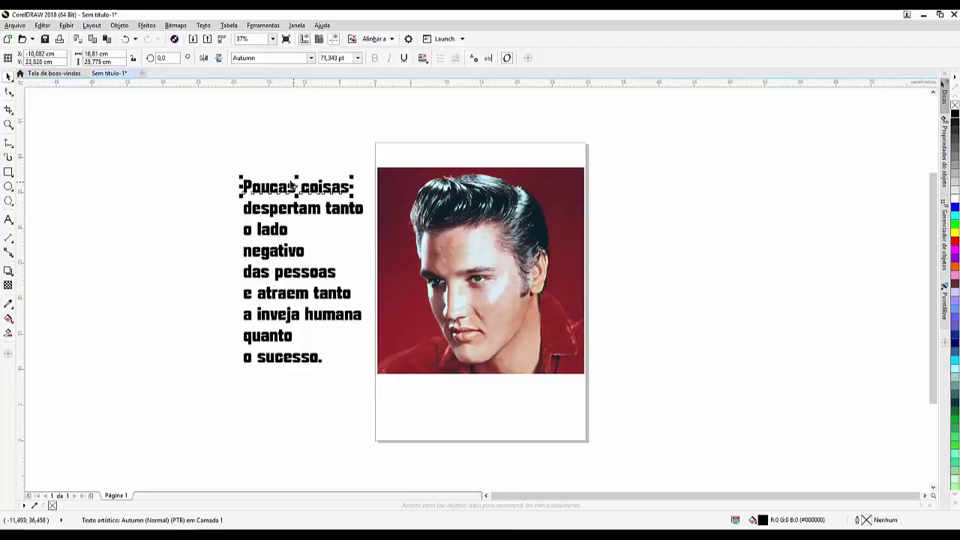
key(Tab)
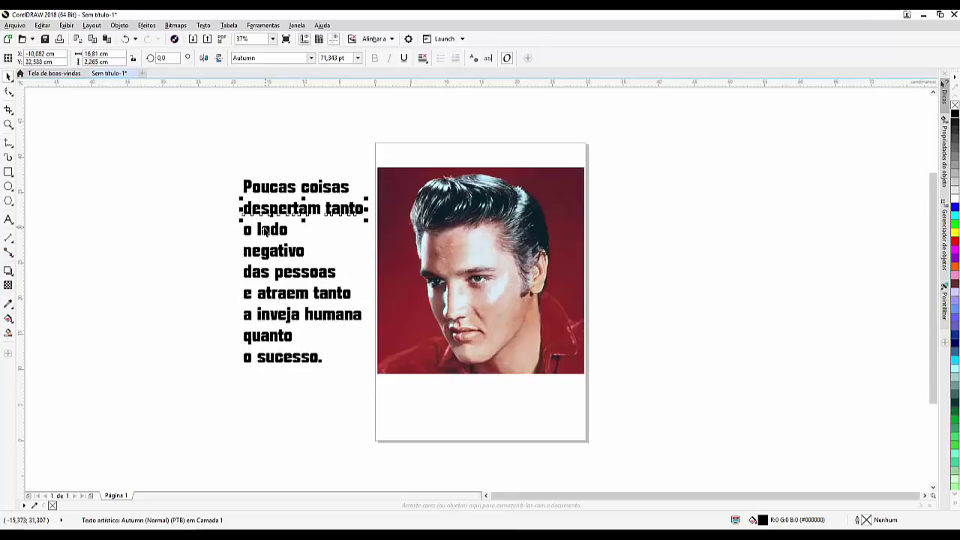
key(Tab)
key(Tab)
key(Tab)
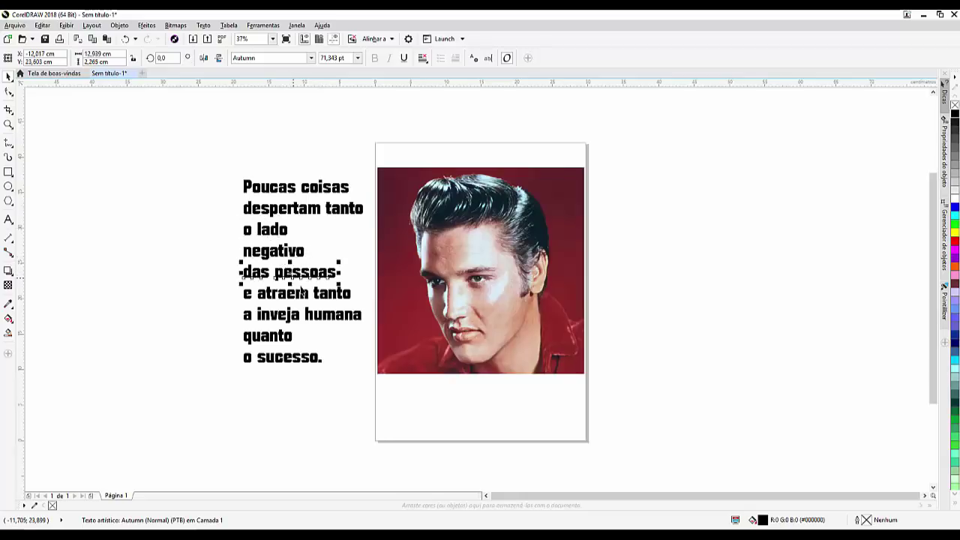
click(304, 295)
click(296, 317)
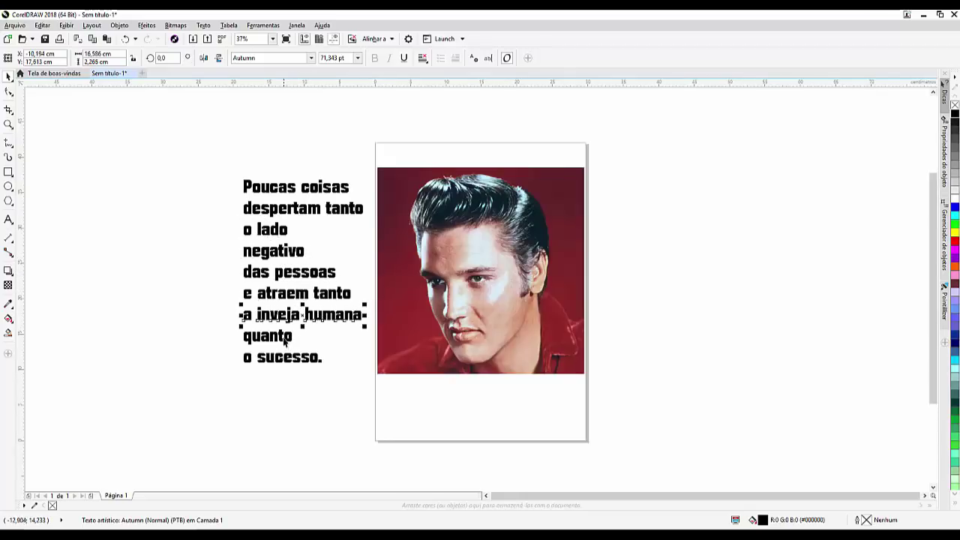
click(284, 342)
click(289, 359)
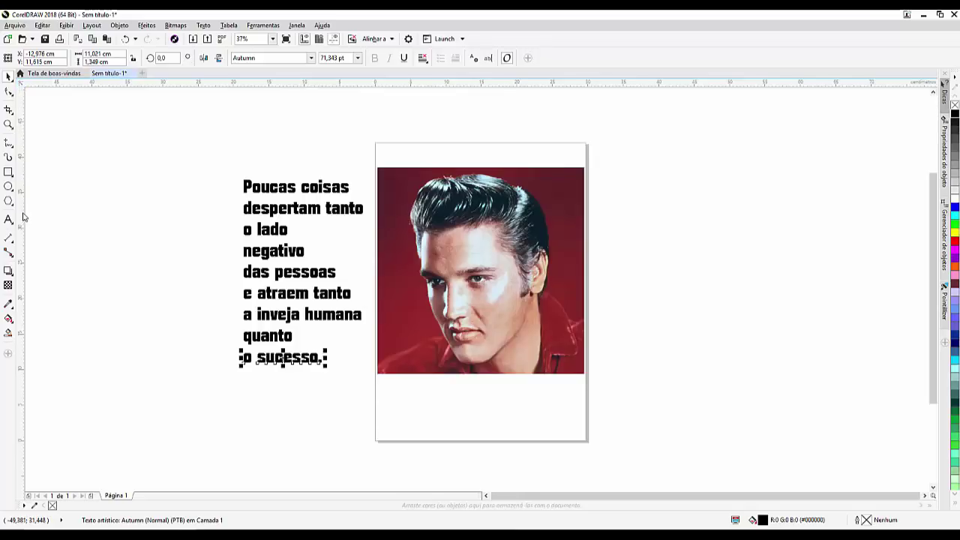
drag(23, 217, 473, 241)
Step: Move 'Poucas coisas' and 'despertam tanto' onto the photo beside the guide
drag(474, 242, 475, 242)
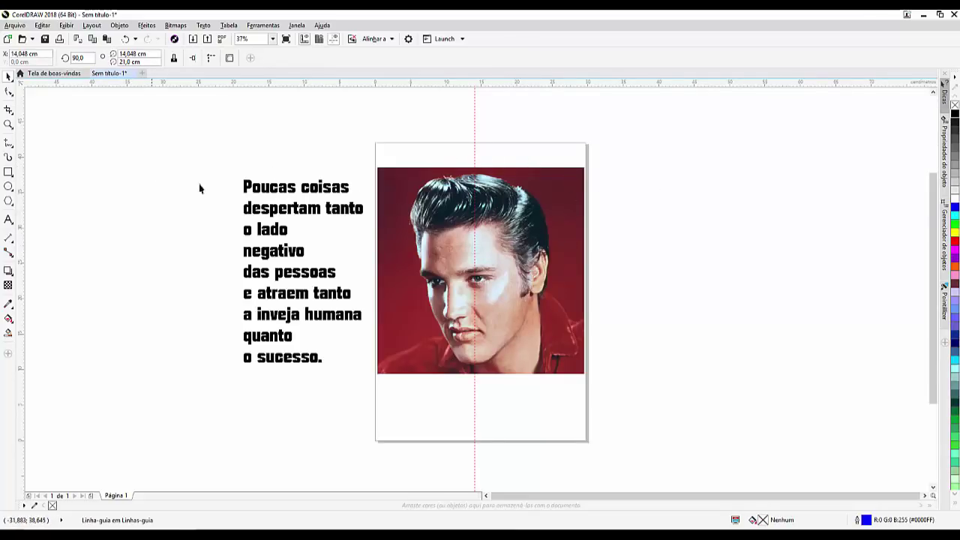
click(280, 192)
mouse_move(281, 192)
mouse_down()
mouse_move(525, 192)
mouse_move(518, 186)
mouse_up()
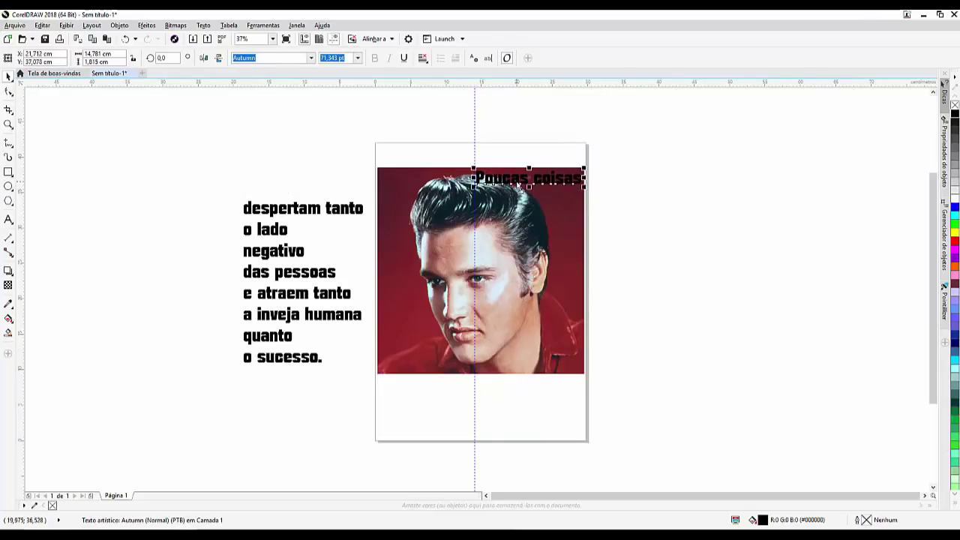
click(321, 209)
mouse_move(321, 208)
mouse_down()
mouse_move(471, 210)
mouse_move(553, 199)
mouse_up()
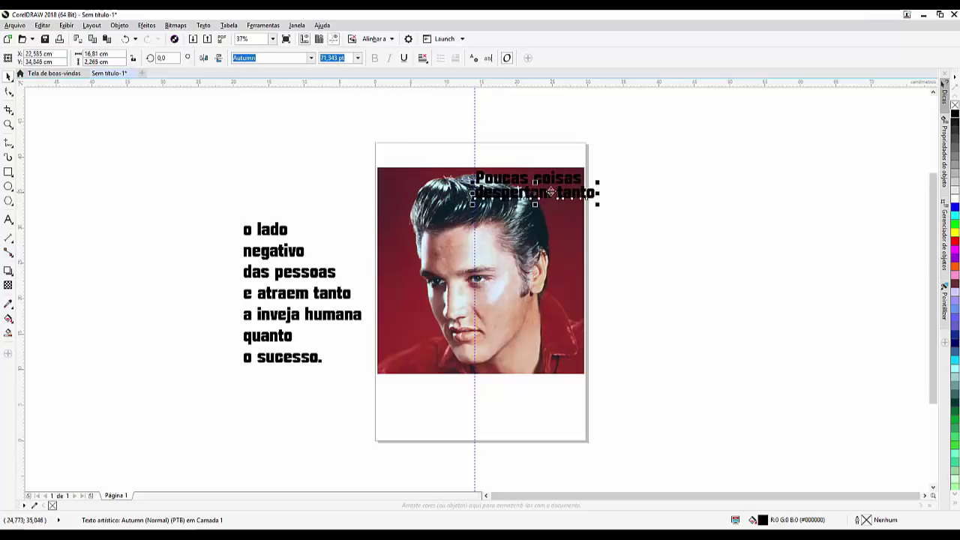
scroll(556, 169, up, 2)
scroll(550, 203, up, 2)
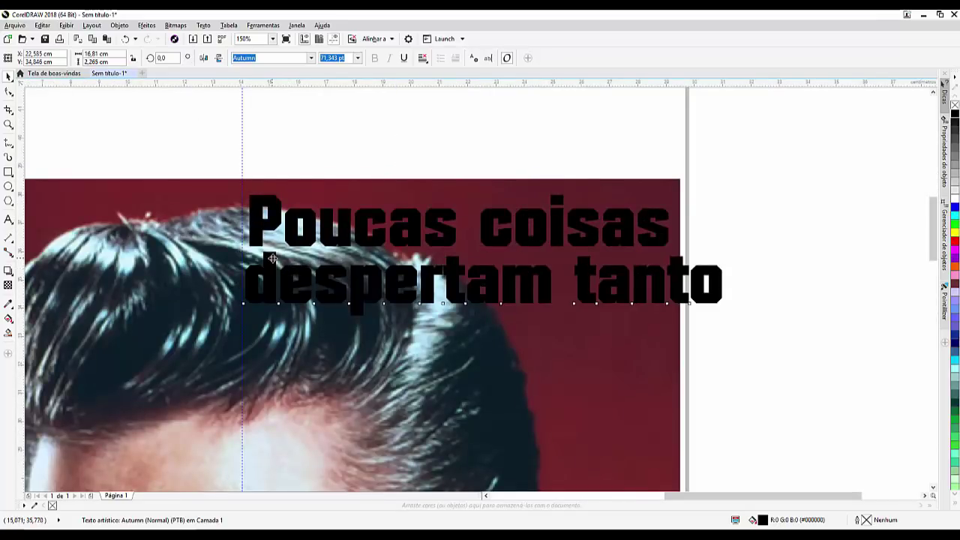
Step: Put 'tanto' on its own line without a leading space
click(272, 260)
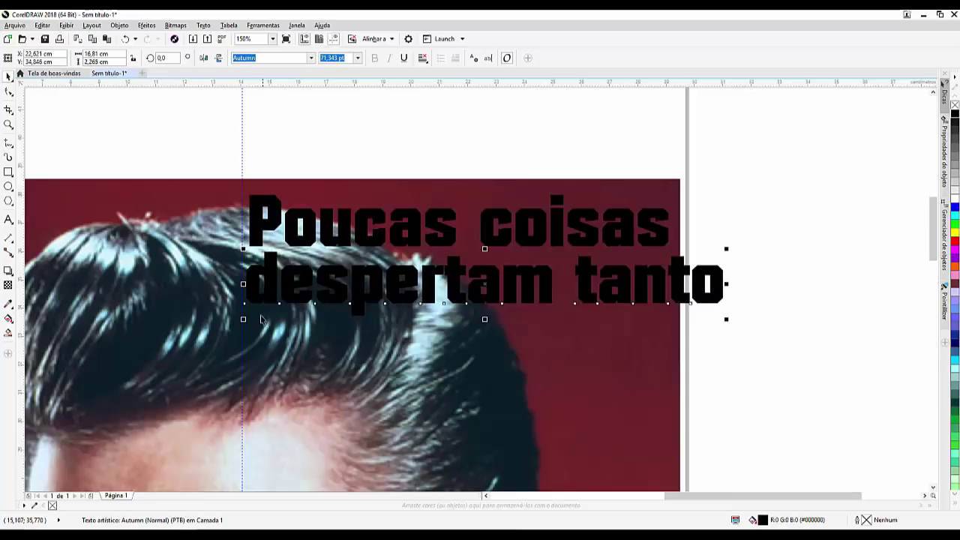
double_click(554, 280)
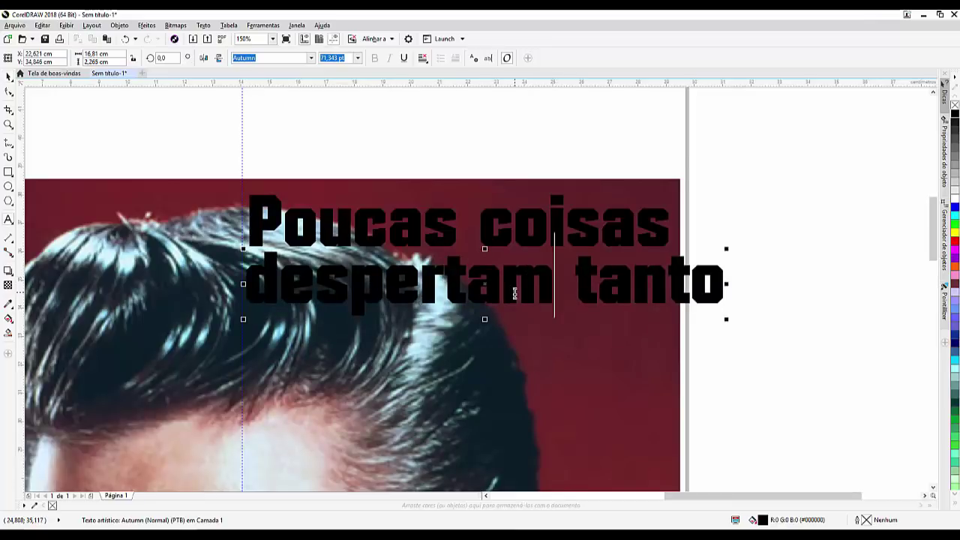
key(Return)
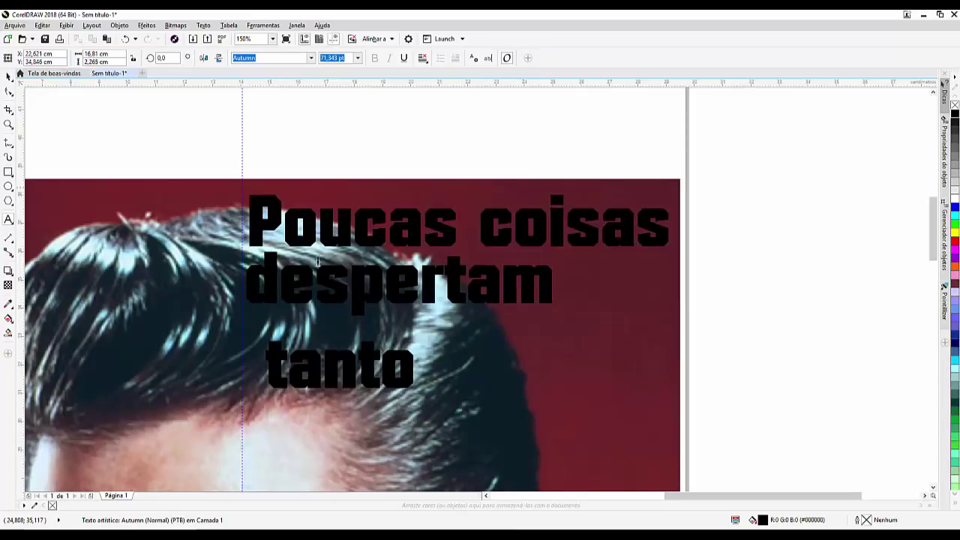
click(266, 373)
key(BackSpace)
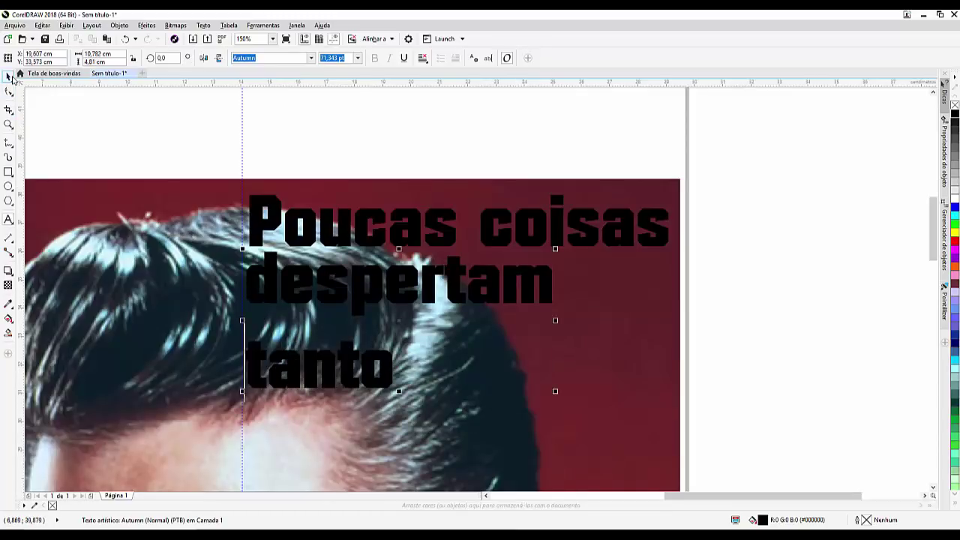
click(9, 77)
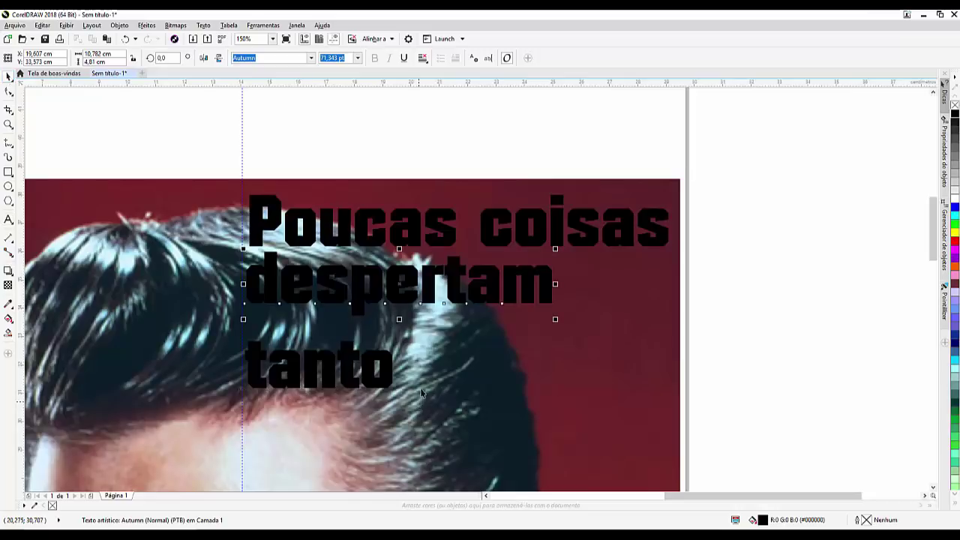
Step: Enlarge 'despertam' to about 101 pt to fill the photo width
drag(555, 319, 680, 399)
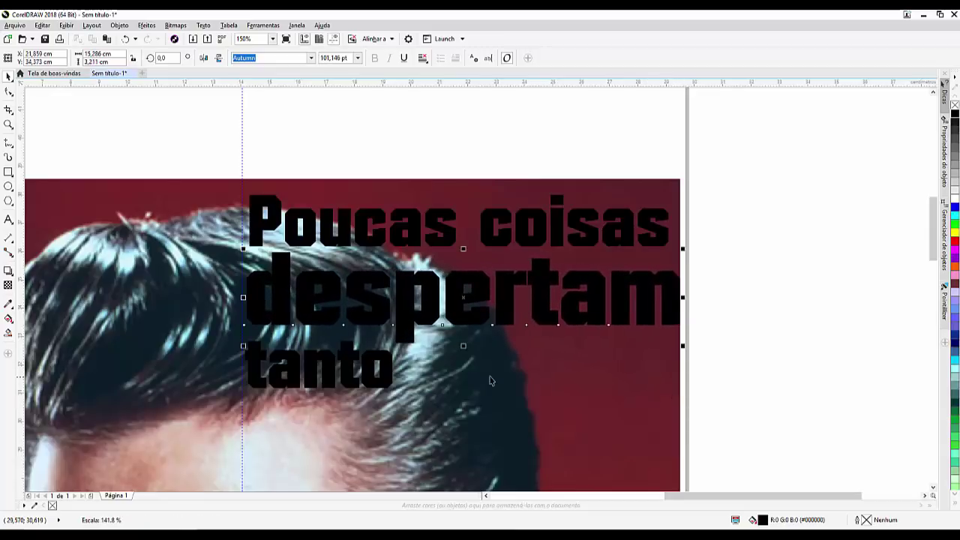
click(408, 367)
scroll(407, 368, down, 4)
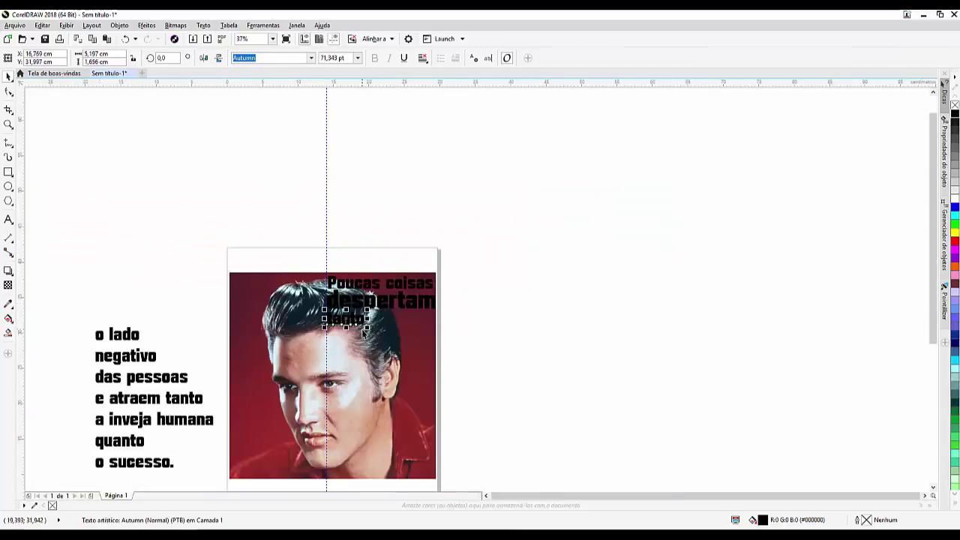
Step: Scale 'tanto' to about 122 pt and place a doubled-size 'o lado' below it
drag(371, 330, 391, 352)
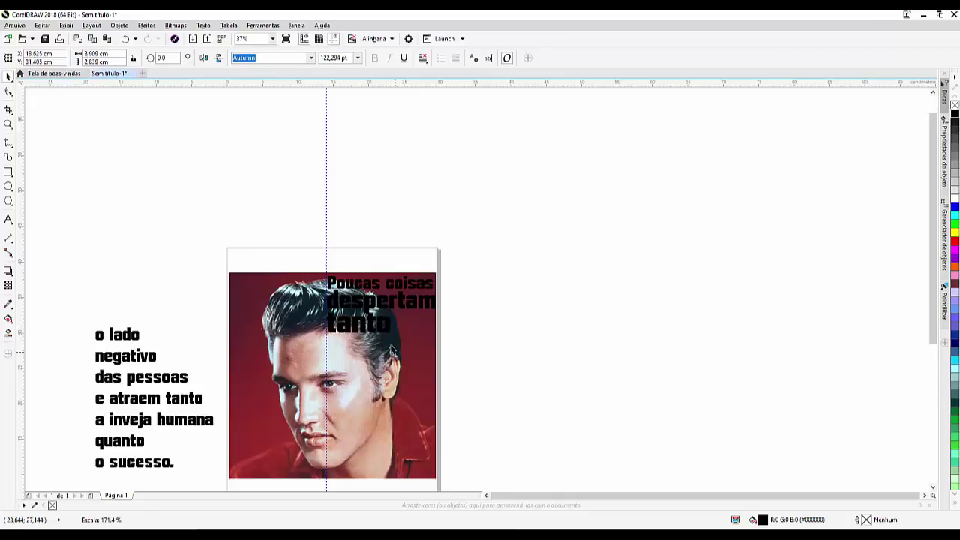
click(103, 340)
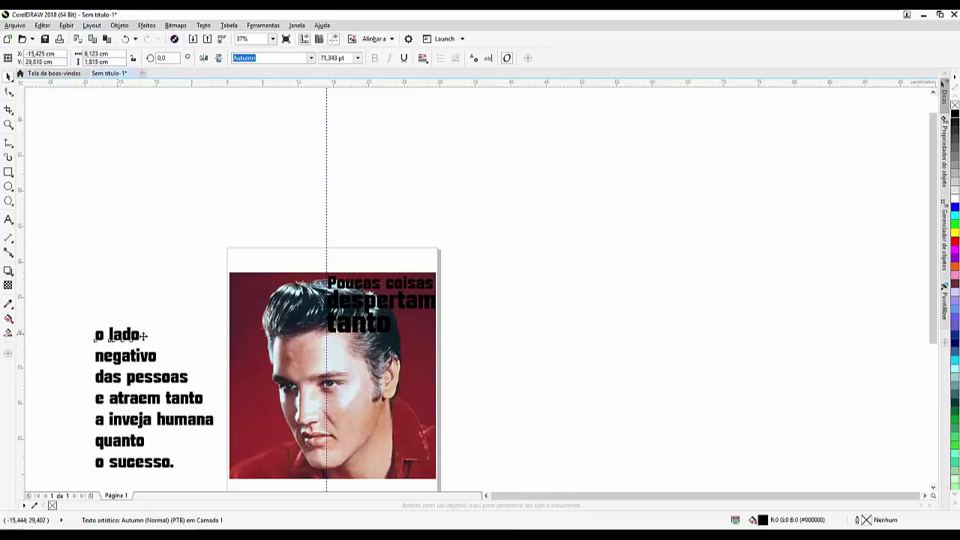
drag(118, 339, 353, 347)
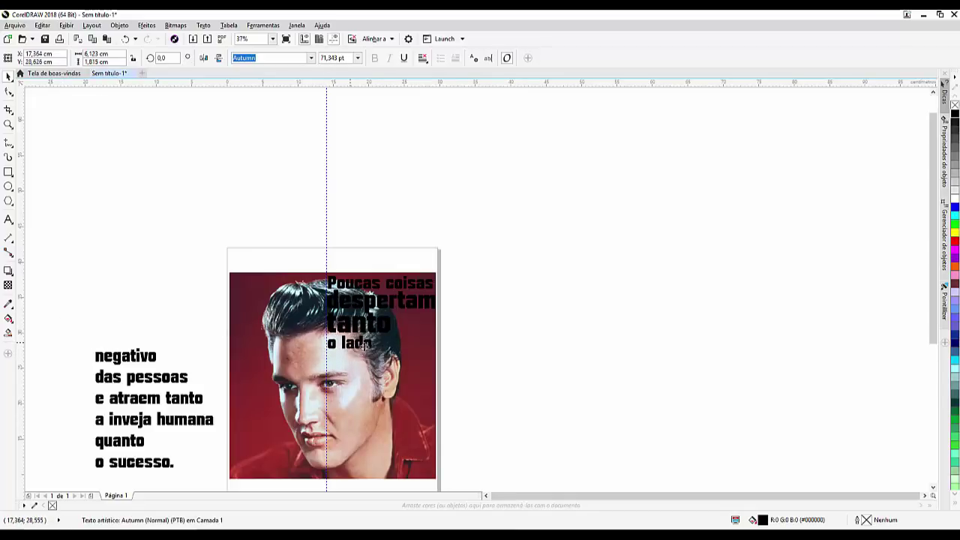
drag(373, 355, 419, 375)
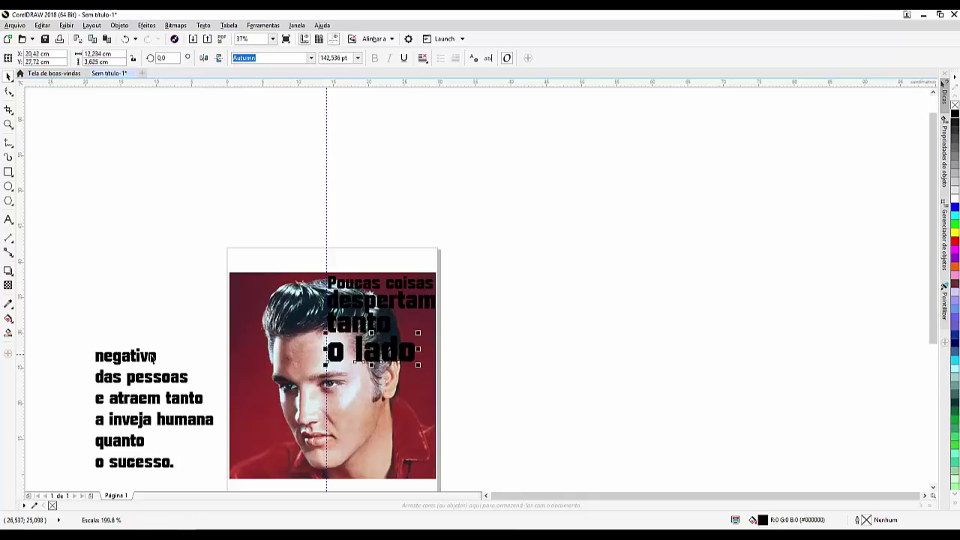
Step: Stack 'negativo', 'das pessoas', 'e atraem tanto' and a shrunk 'a inveja humana' below
mouse_move(152, 357)
mouse_down()
mouse_move(386, 376)
mouse_move(435, 404)
mouse_up()
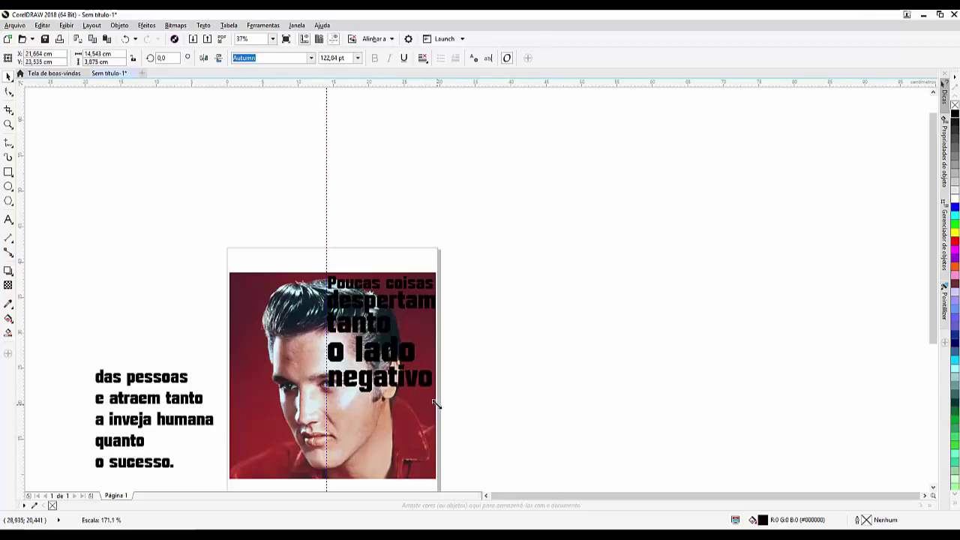
drag(169, 384, 400, 408)
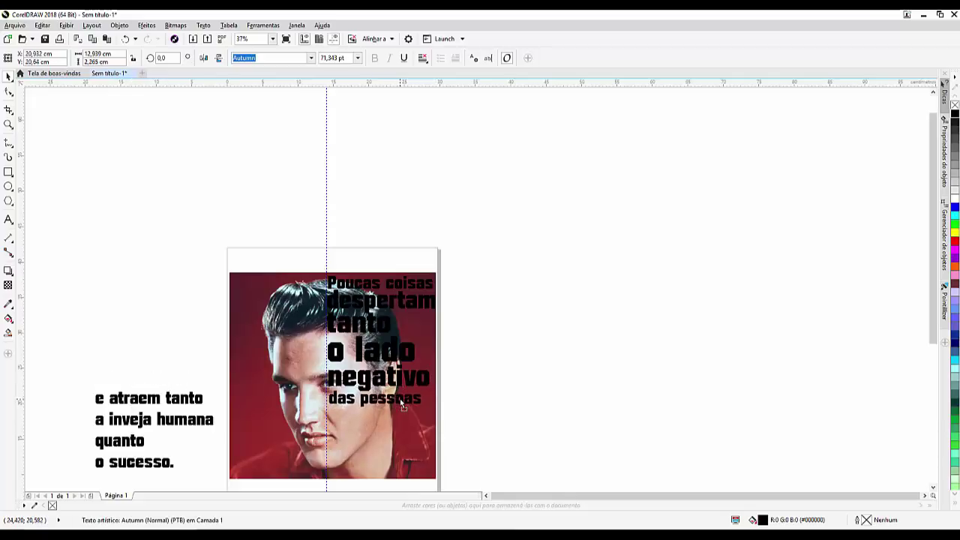
drag(399, 402, 402, 403)
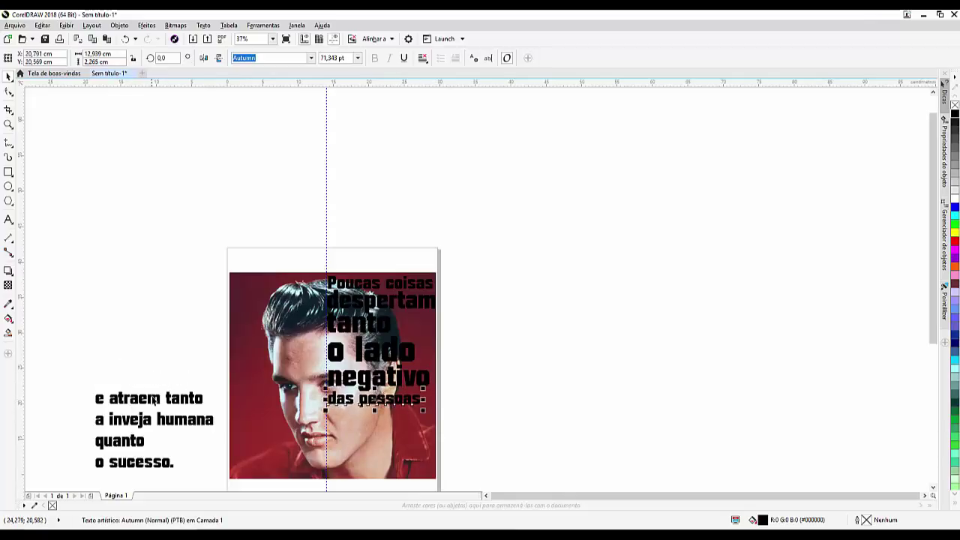
drag(154, 400, 383, 422)
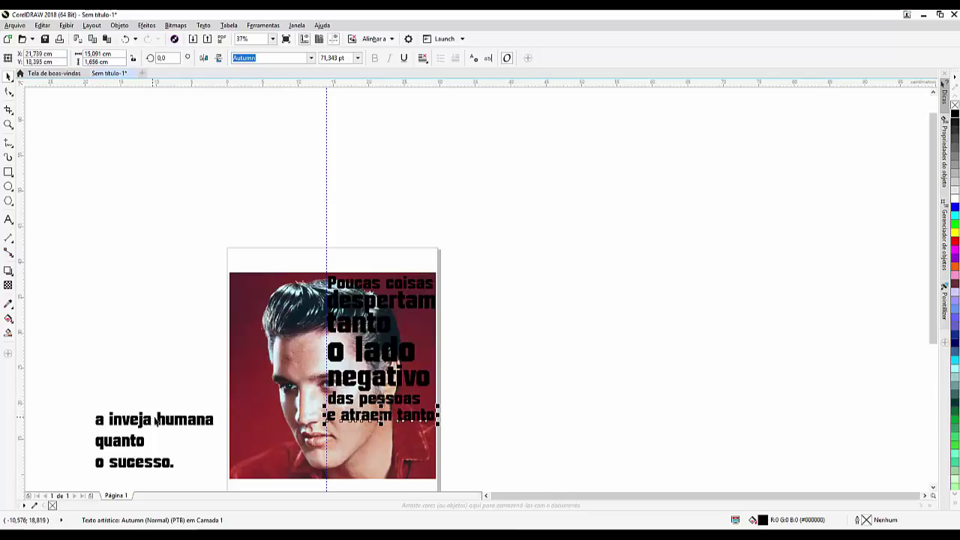
mouse_move(169, 426)
mouse_down()
mouse_move(400, 440)
mouse_move(396, 432)
mouse_up()
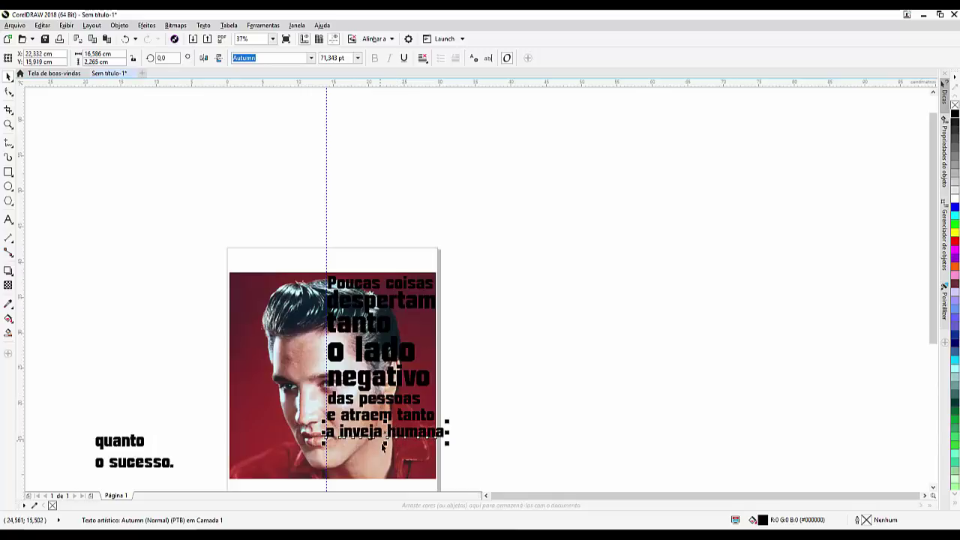
scroll(383, 443, up, 2)
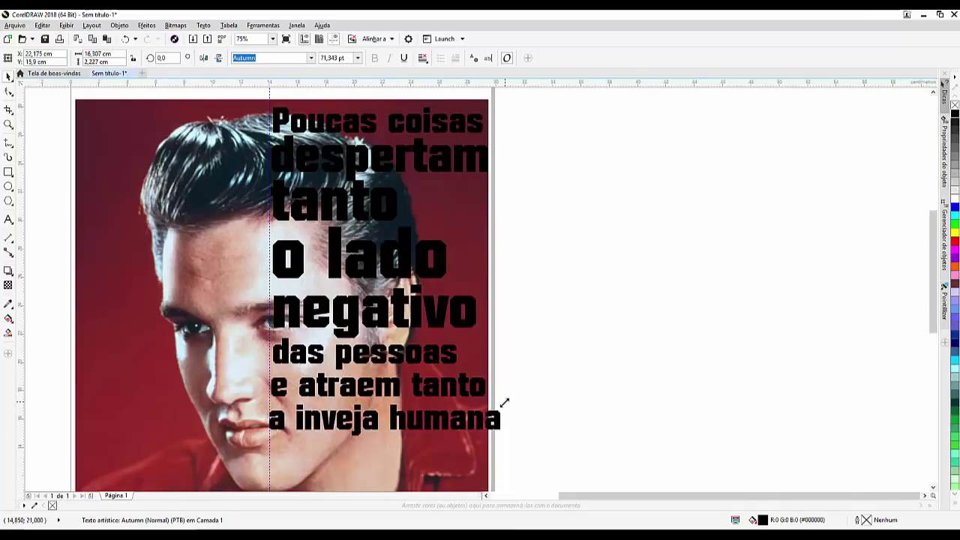
drag(508, 403, 499, 406)
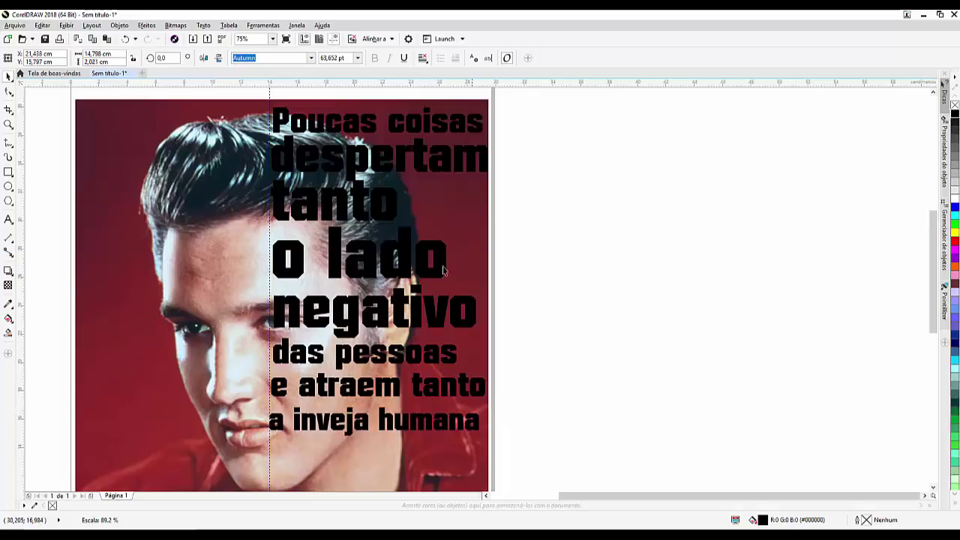
scroll(443, 270, down, 2)
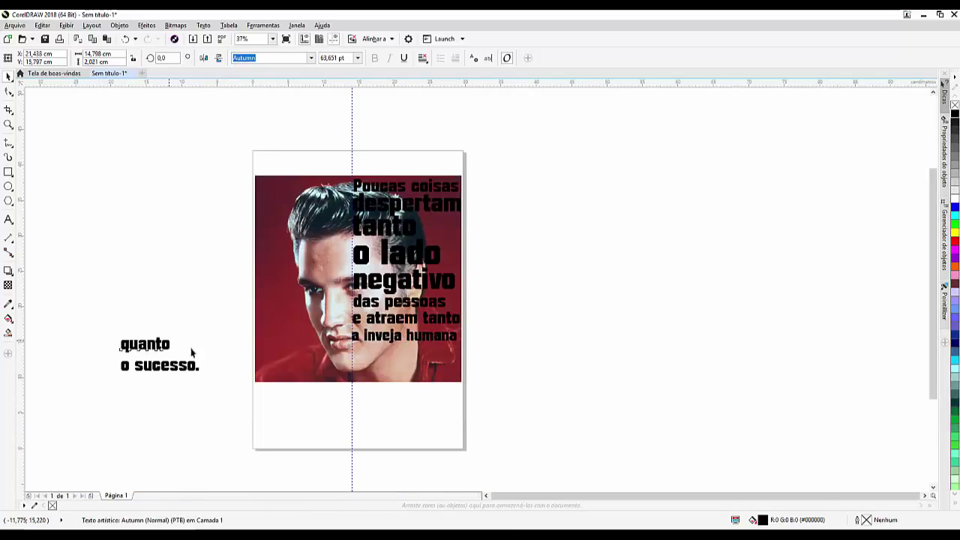
Step: Place a slightly enlarged 'quanto' below and align it and 'a inveja humana' with the lines above
drag(191, 351, 403, 353)
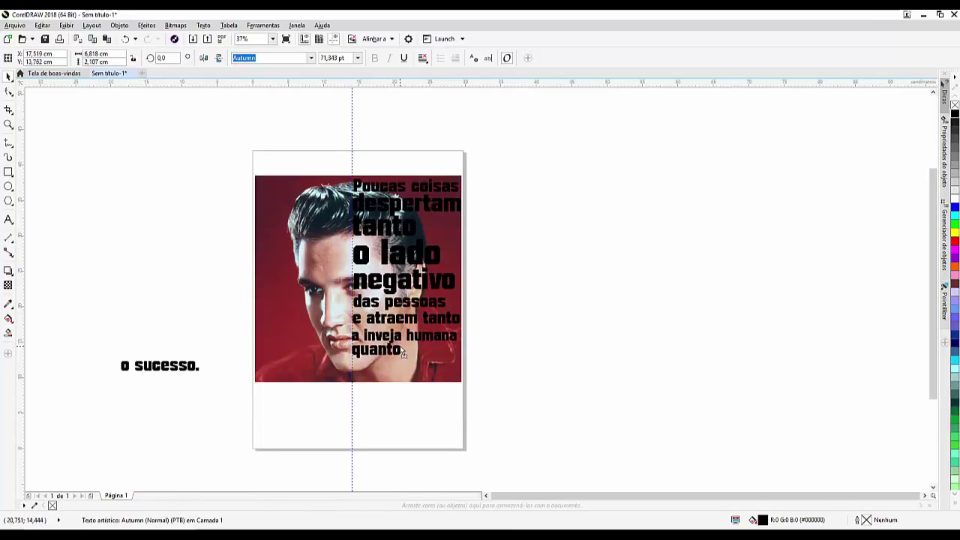
mouse_move(402, 354)
mouse_down()
mouse_move(415, 364)
mouse_move(401, 357)
mouse_up()
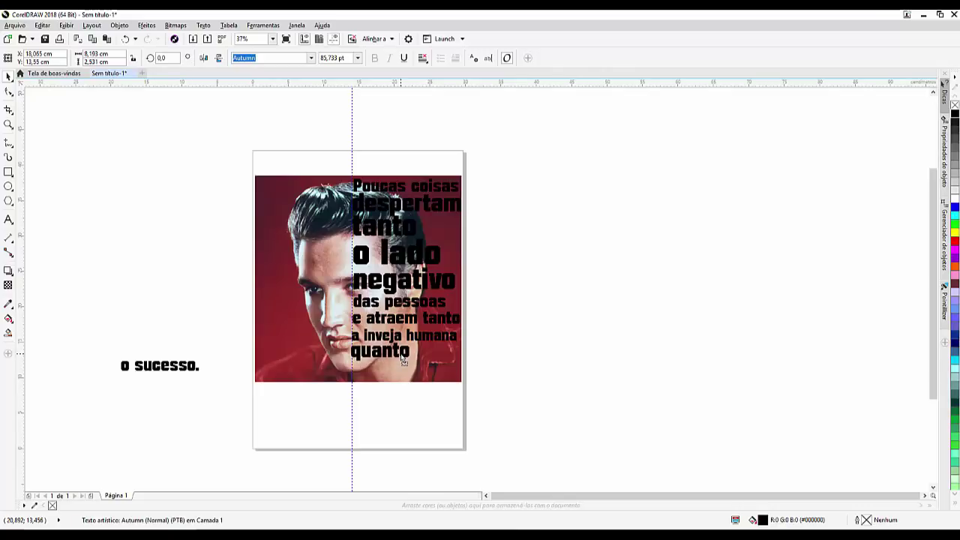
scroll(354, 352, up, 2)
scroll(354, 352, up, 2)
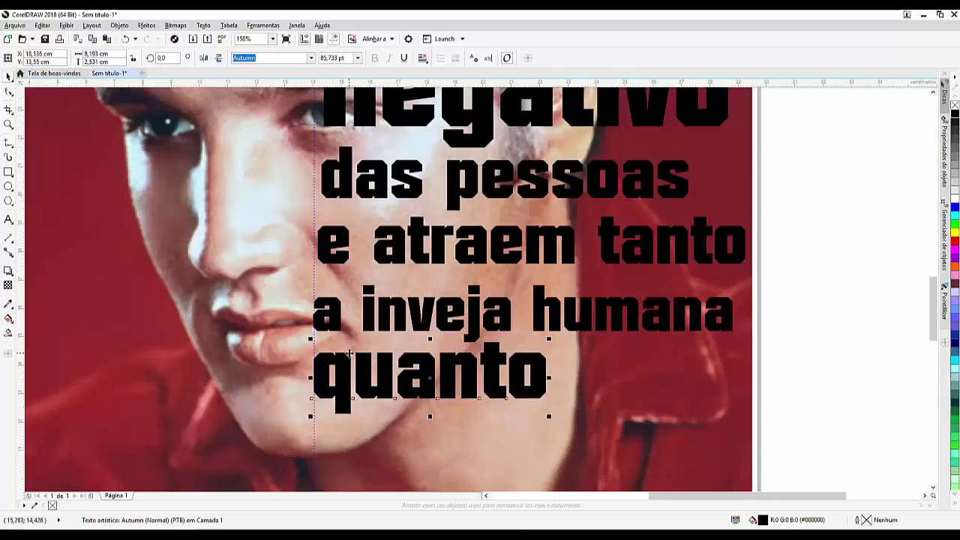
drag(347, 355, 350, 355)
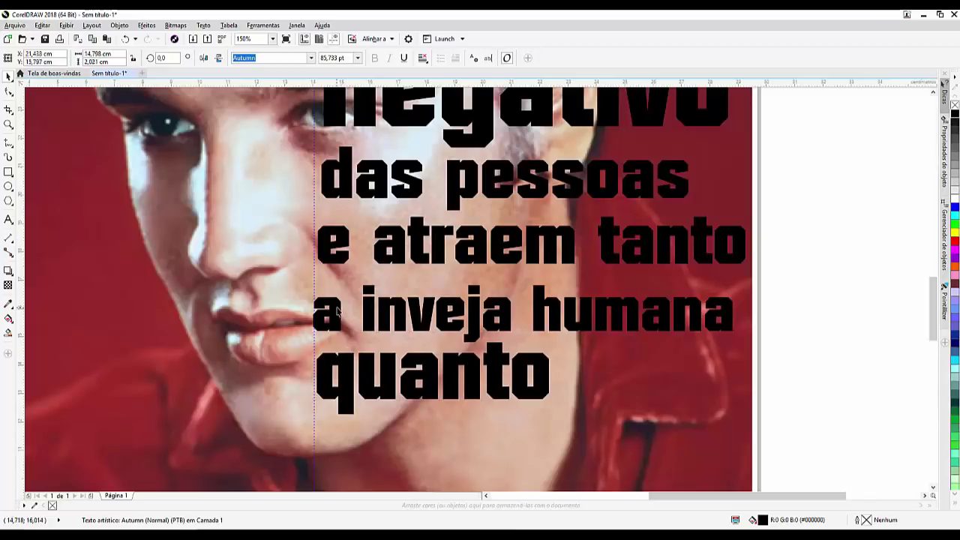
drag(334, 313, 337, 313)
scroll(338, 314, down, 4)
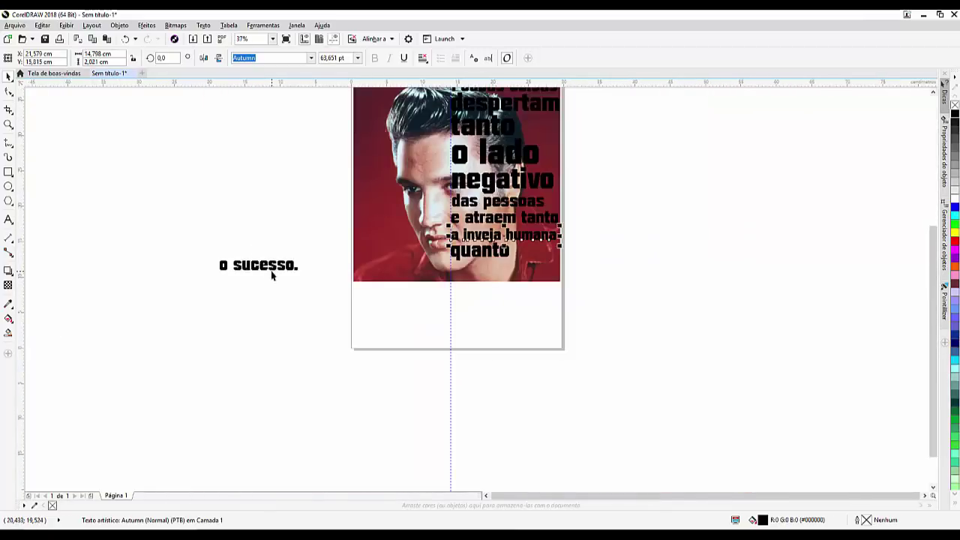
Step: Place 'o sucesso.' under 'quanto', enlarged to fill the line width
drag(461, 274, 508, 278)
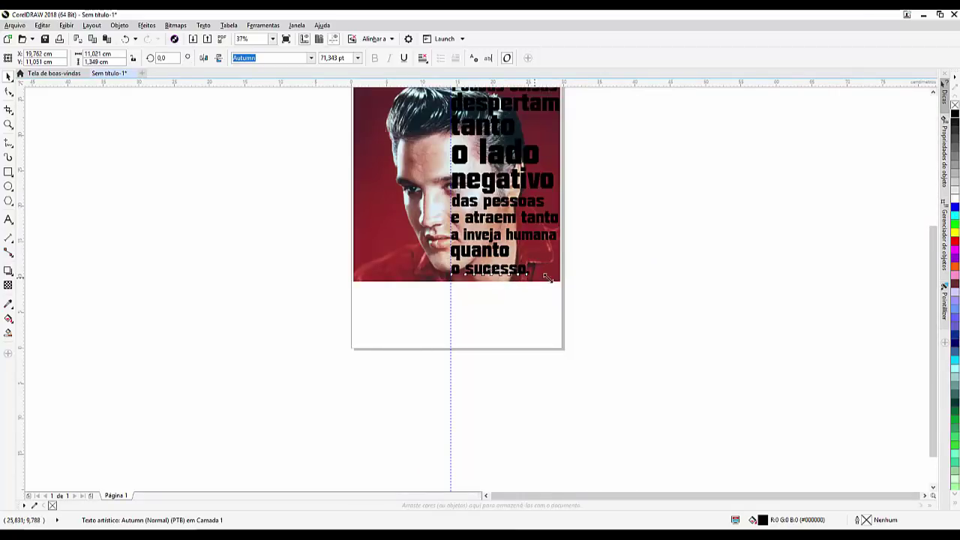
drag(533, 276, 562, 280)
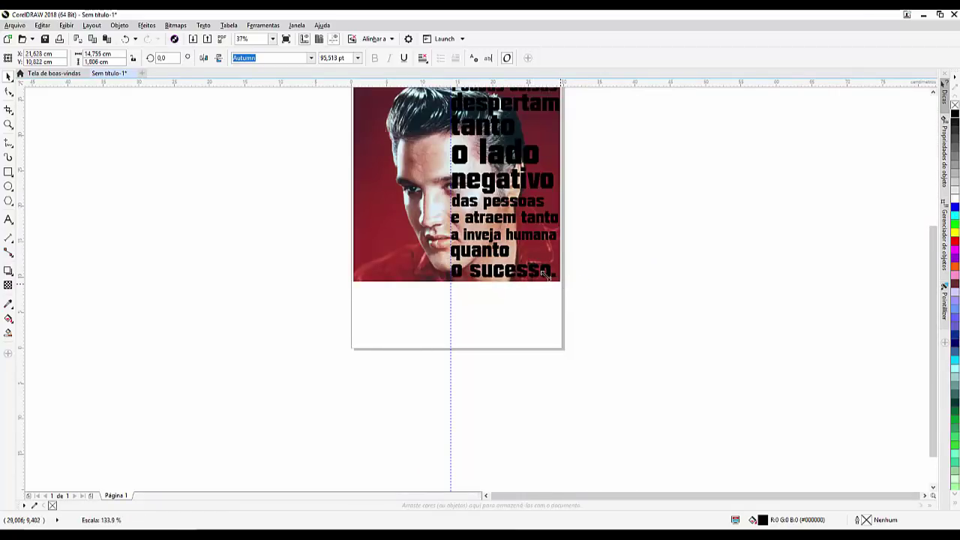
drag(934, 270, 934, 216)
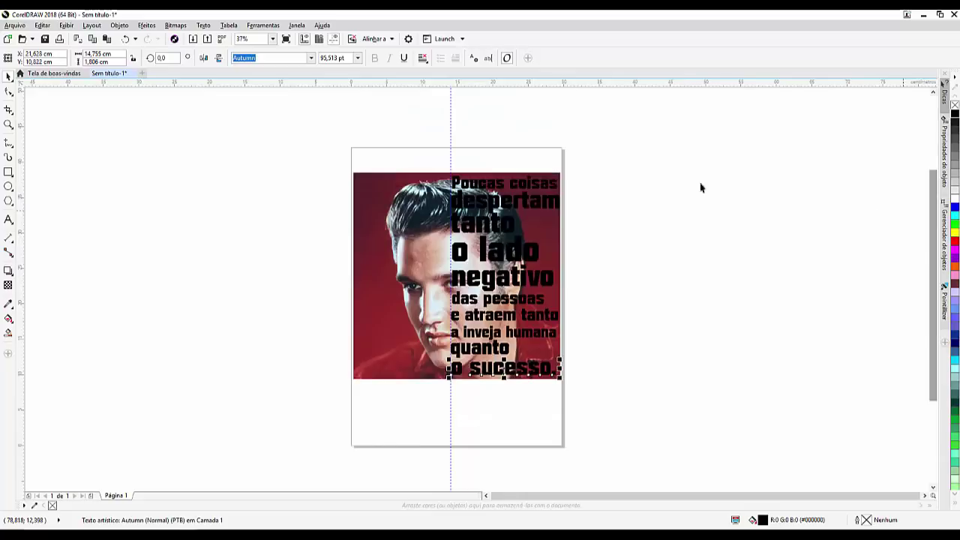
Step: Group all ten quote lines, 'Poucas coisas' through 'o sucesso.', into one object
click(587, 399)
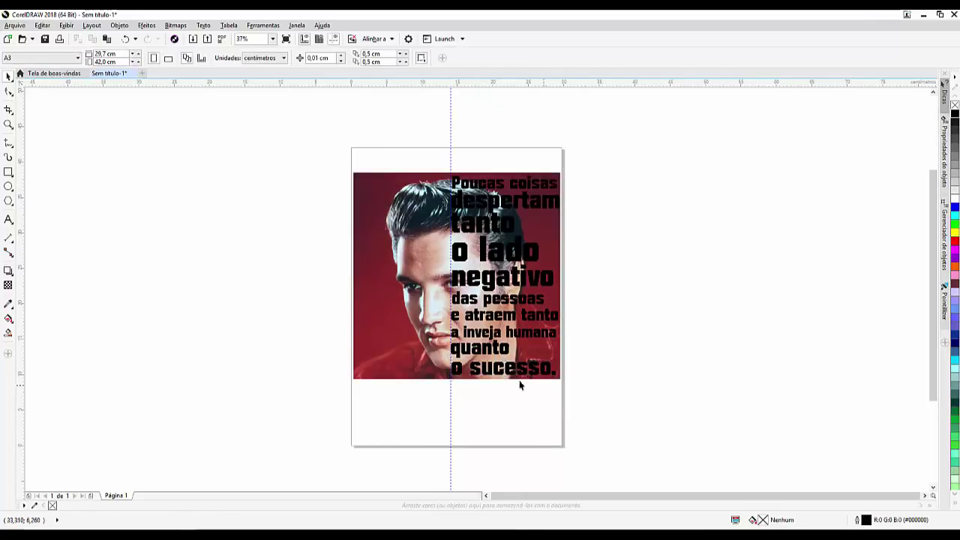
drag(590, 399, 429, 155)
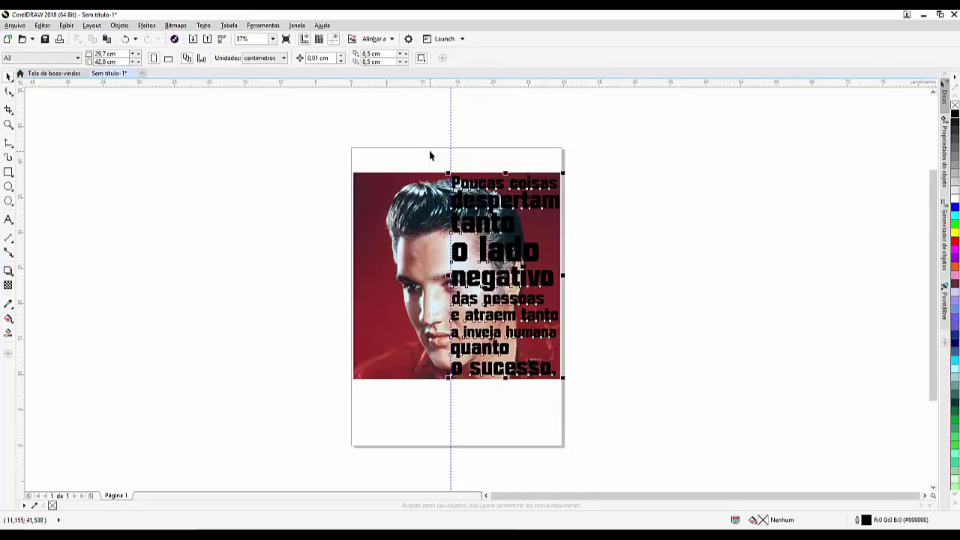
right_click(512, 222)
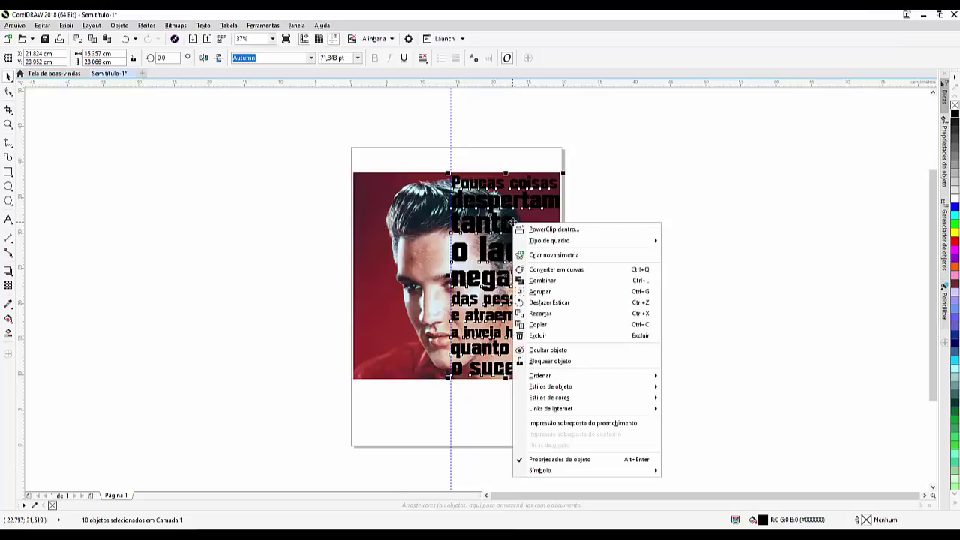
click(551, 293)
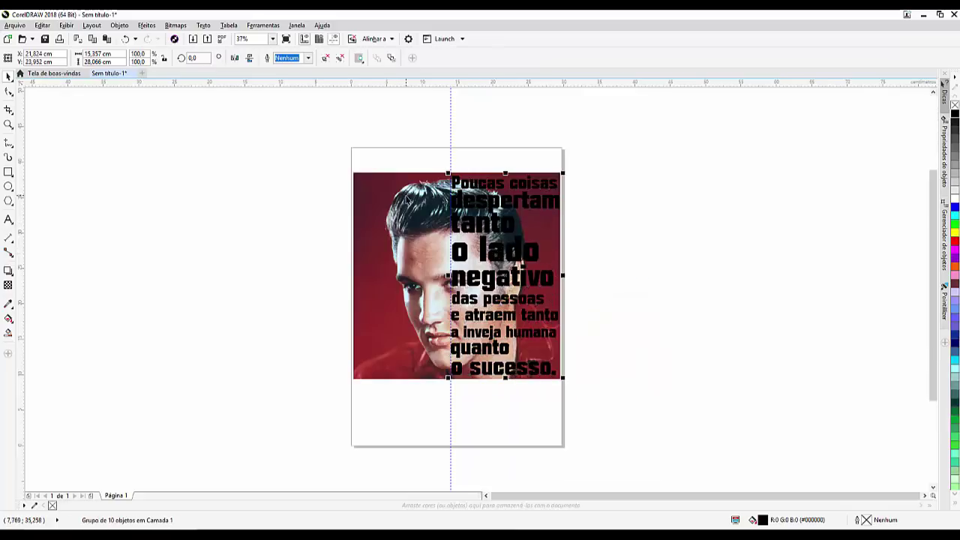
ctrl+click(406, 191)
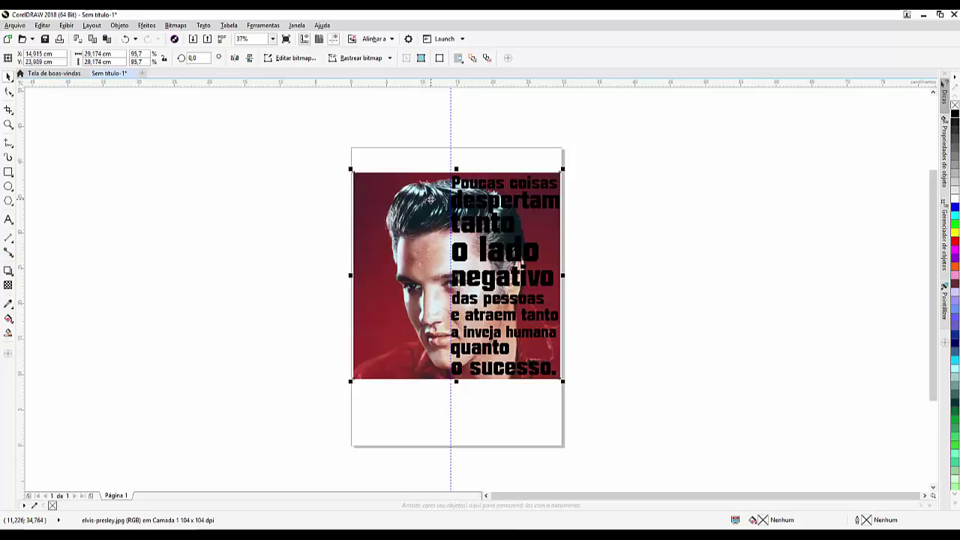
Step: PowerClip the Elvis photo inside the grouped quote so the letters show the photo
click(127, 29)
mouse_move(183, 114)
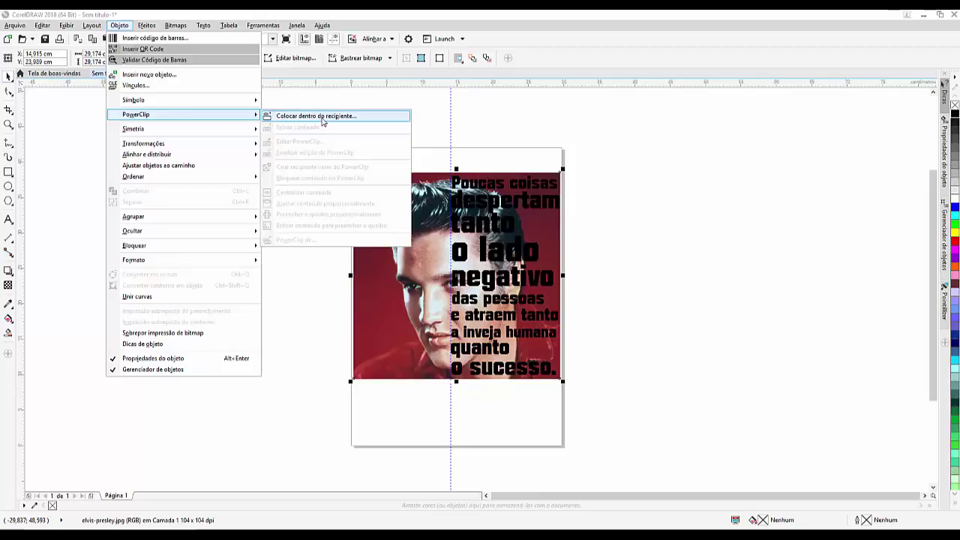
click(323, 116)
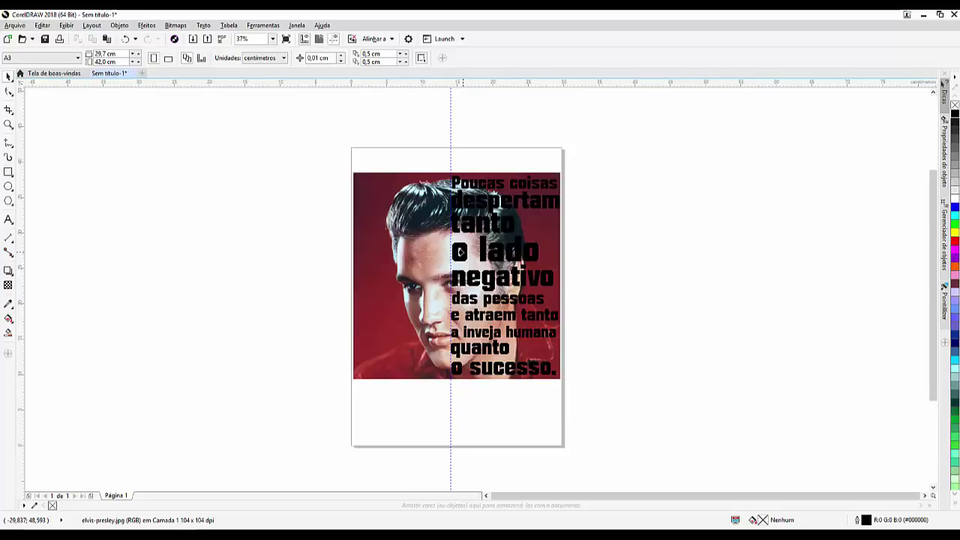
drag(460, 252, 459, 246)
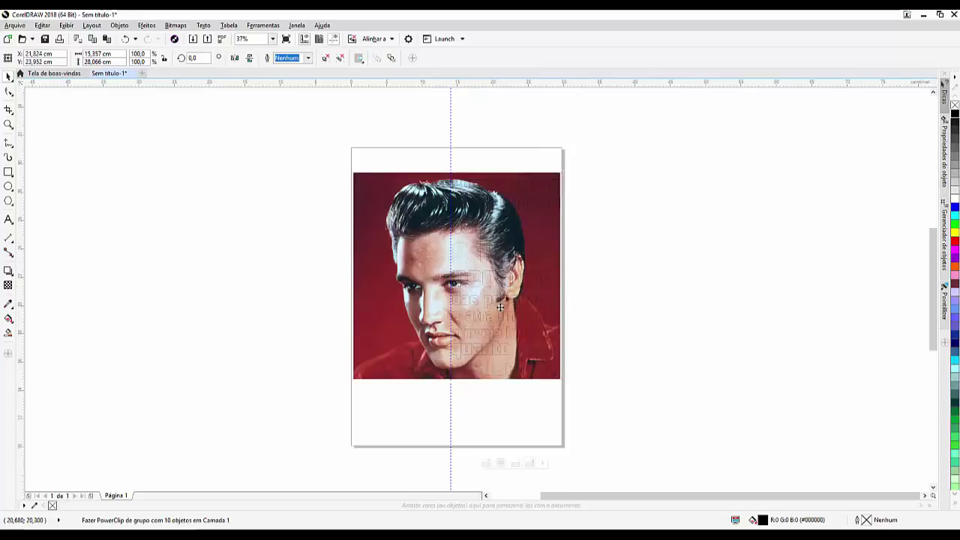
scroll(488, 292, up, 4)
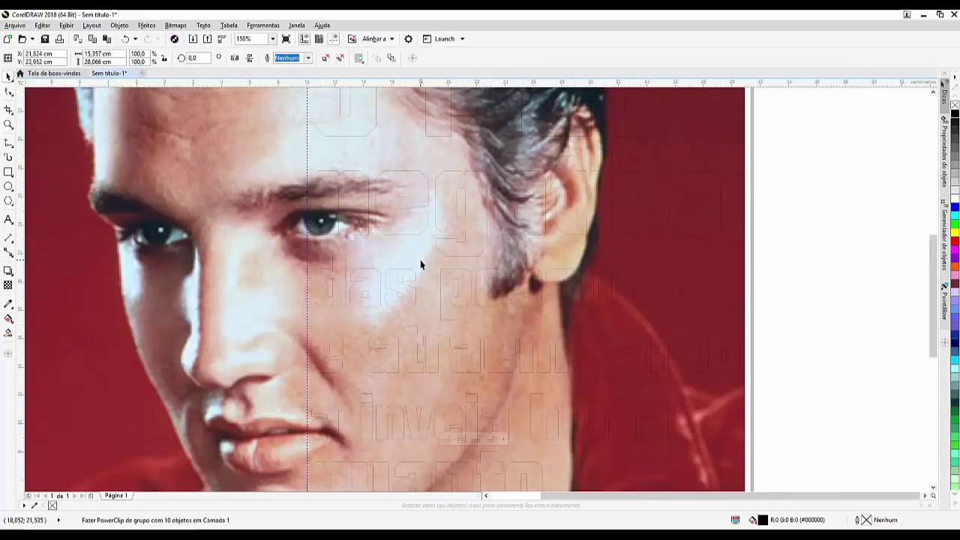
scroll(420, 260, down, 2)
scroll(413, 239, down, 2)
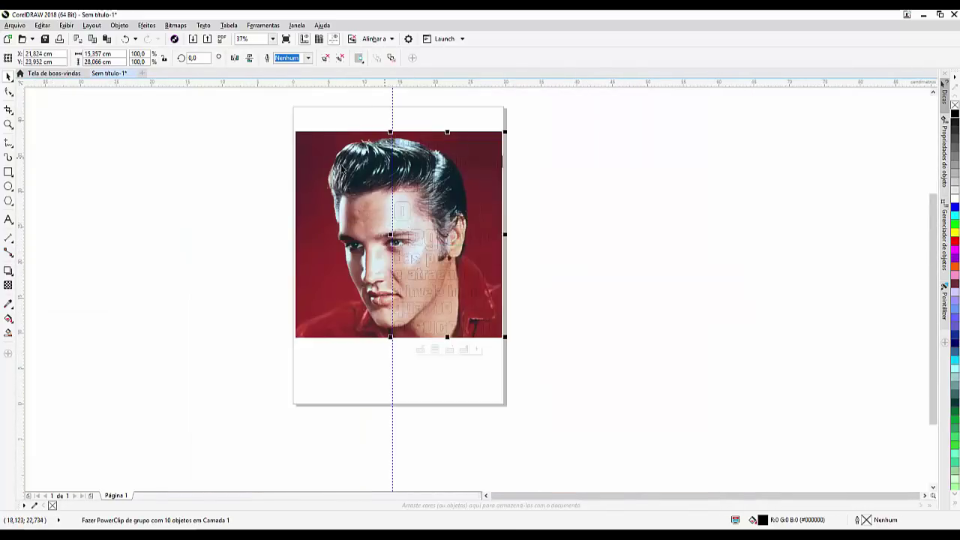
ctrl+click(322, 139)
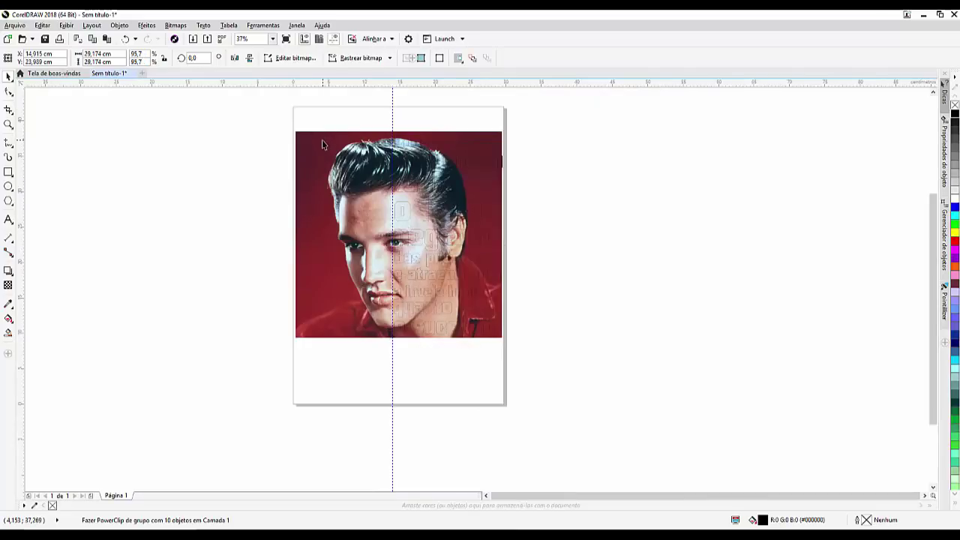
Step: Crop the photo by pulling its right-edge nodes to the page centre
click(9, 91)
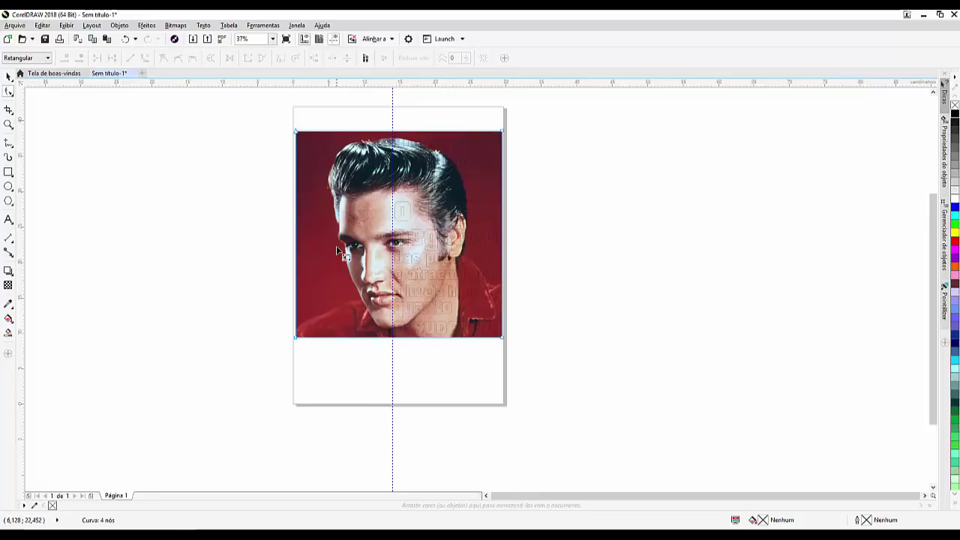
drag(493, 110, 531, 369)
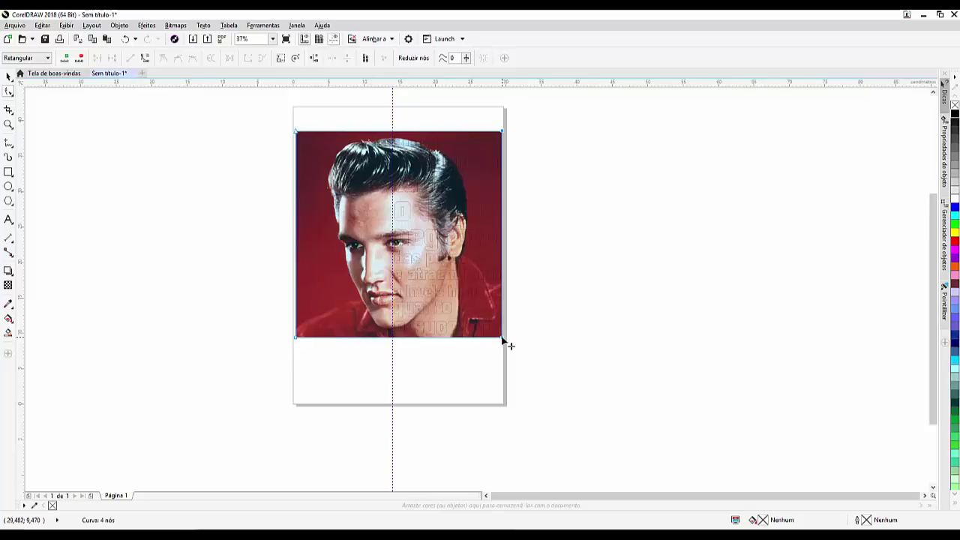
drag(503, 339, 393, 338)
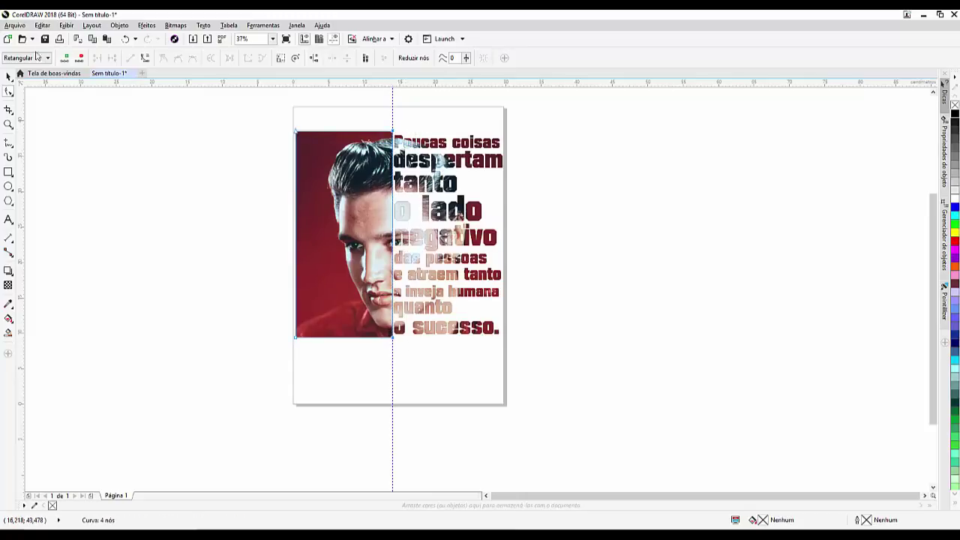
click(9, 78)
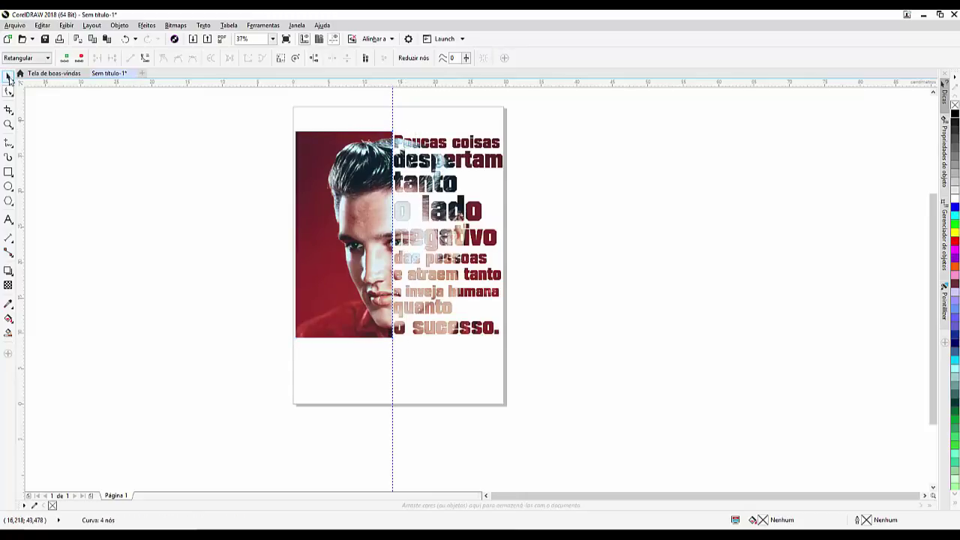
Step: Delete the vertical guideline
click(235, 132)
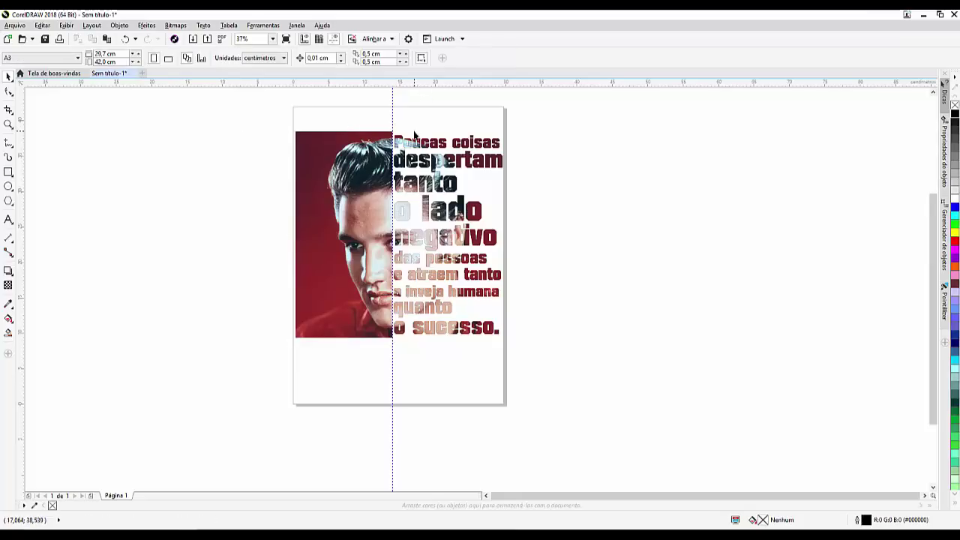
click(394, 359)
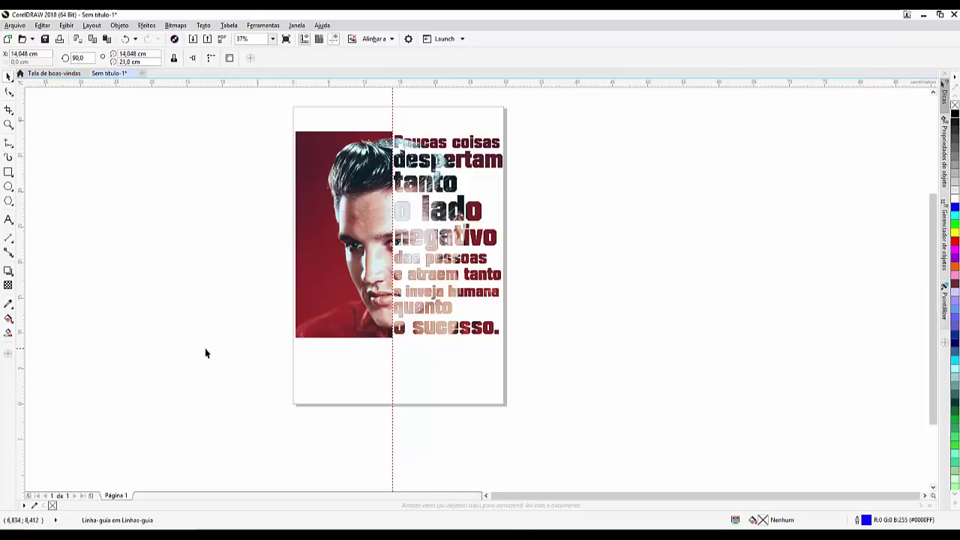
key(Delete)
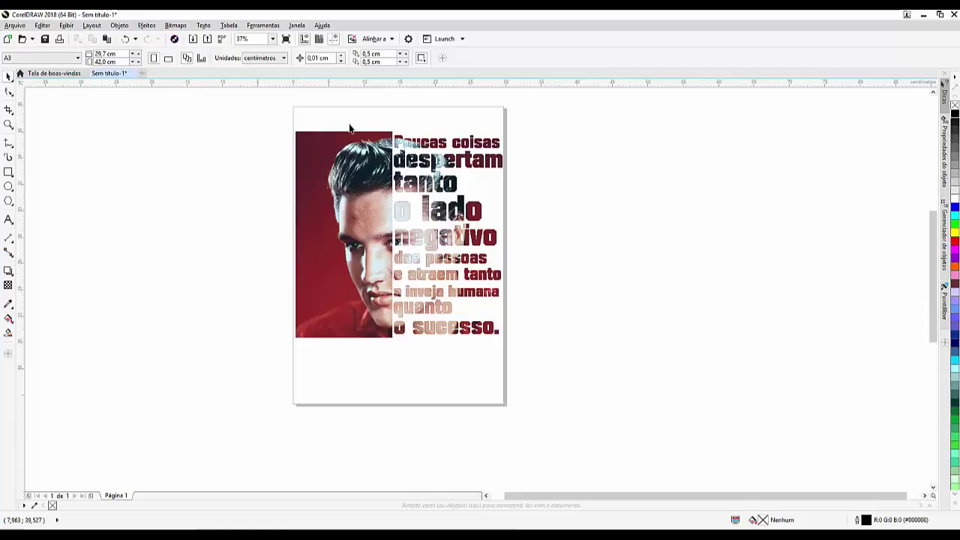
scroll(349, 128, up, 3)
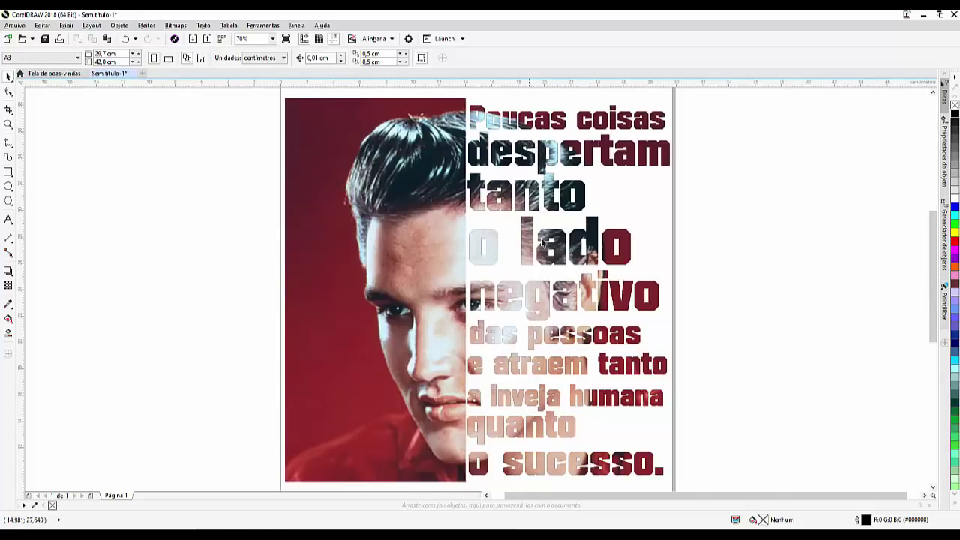
scroll(457, 225, down, 3)
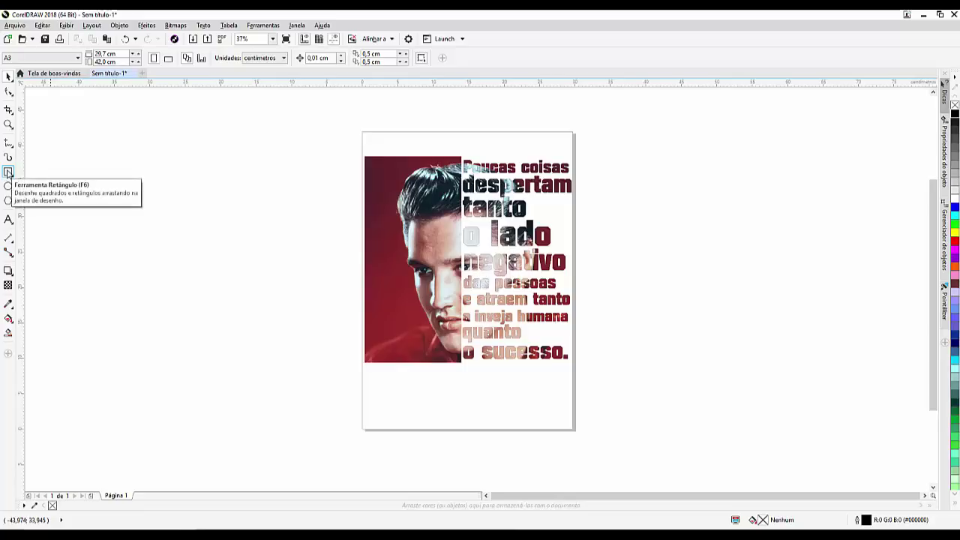
Step: Create a page-size rectangle and trim its top, bottom and left edges to the photo
double_click(8, 172)
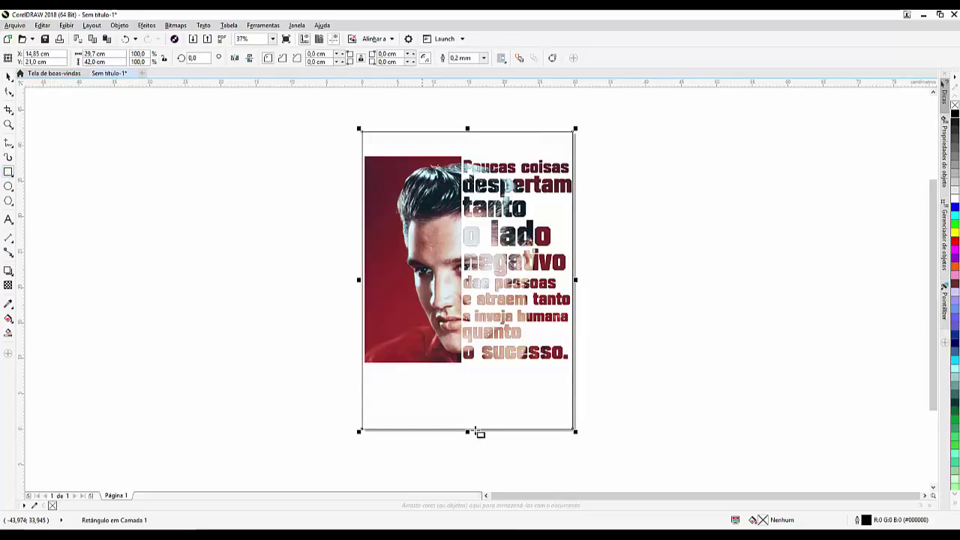
click(8, 76)
drag(467, 429, 470, 365)
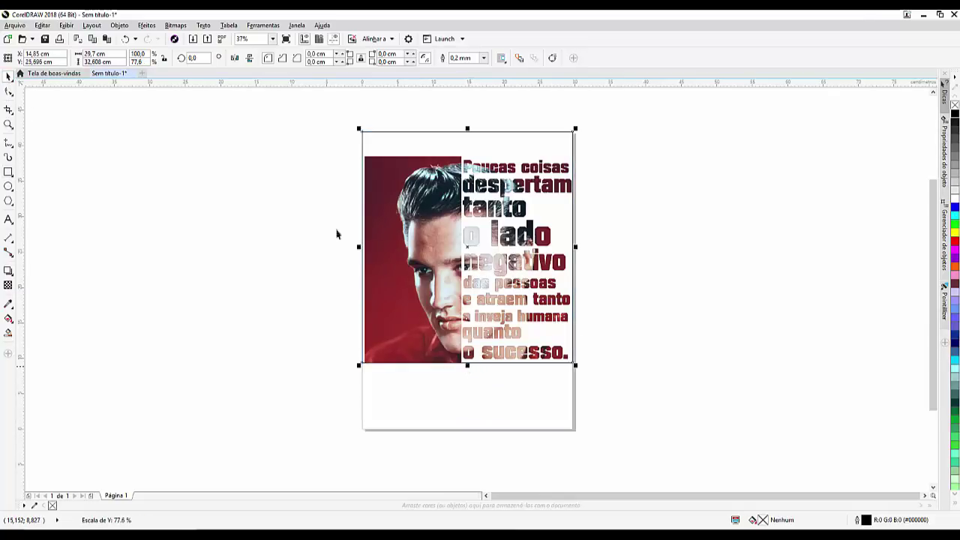
drag(462, 133, 463, 154)
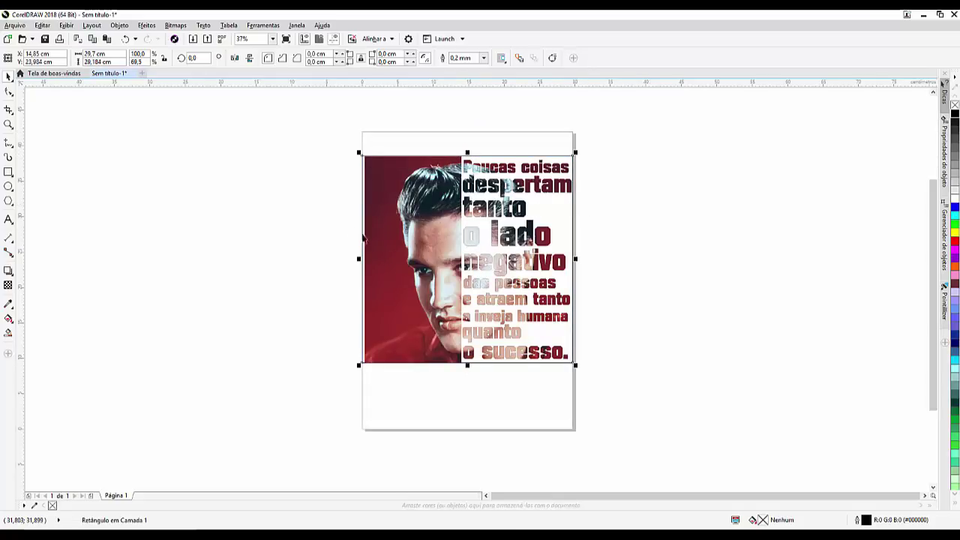
drag(359, 259, 361, 259)
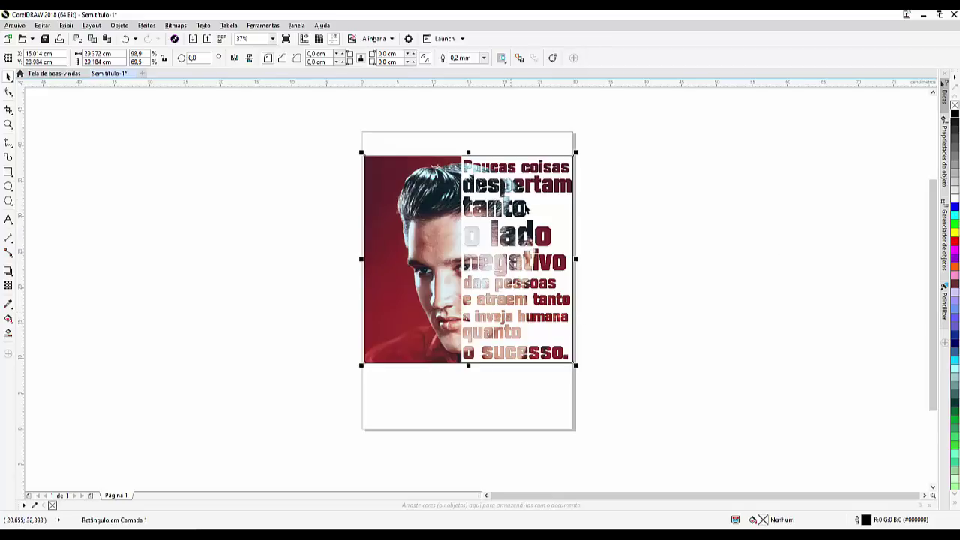
Step: Fill the rectangle behind the quote with solid black instead of grey, then deselect
click(955, 174)
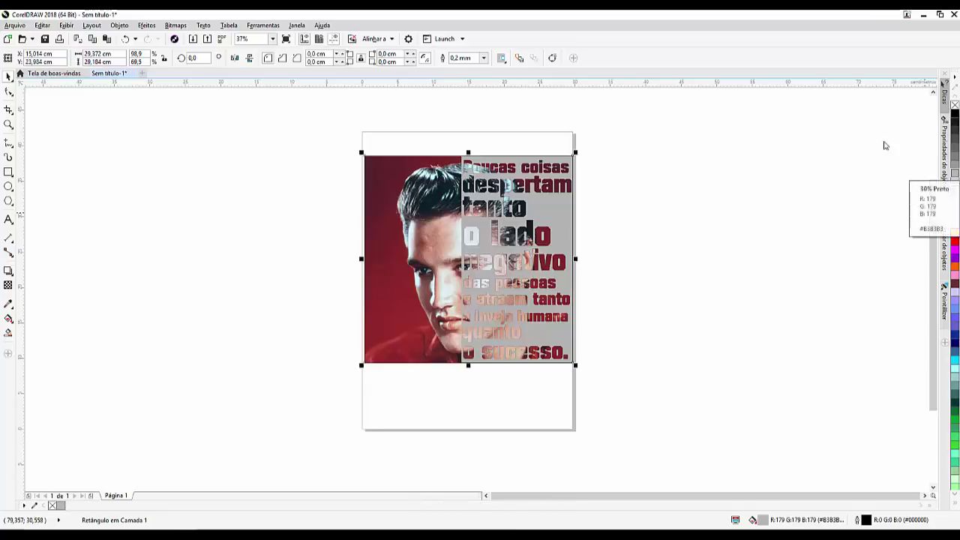
click(955, 114)
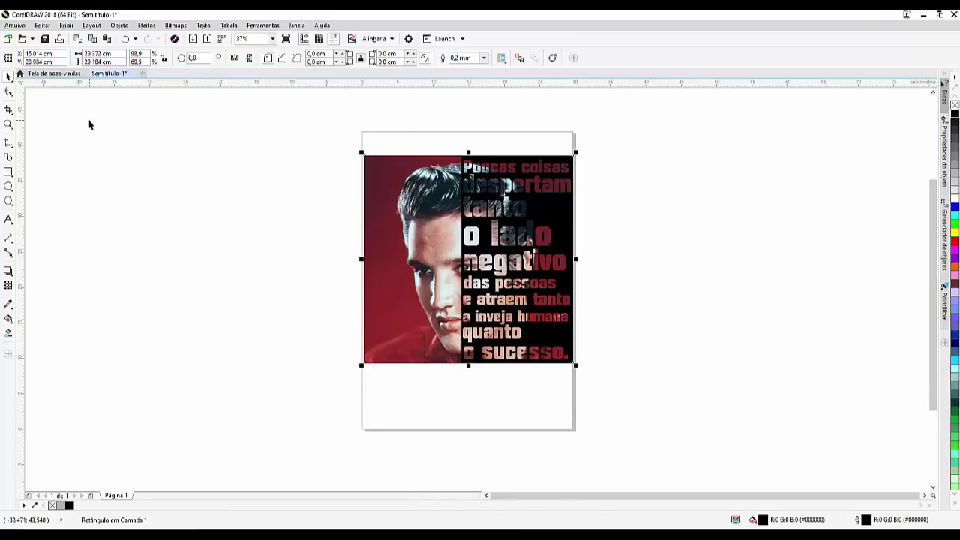
key(Escape)
scroll(484, 208, up, 2)
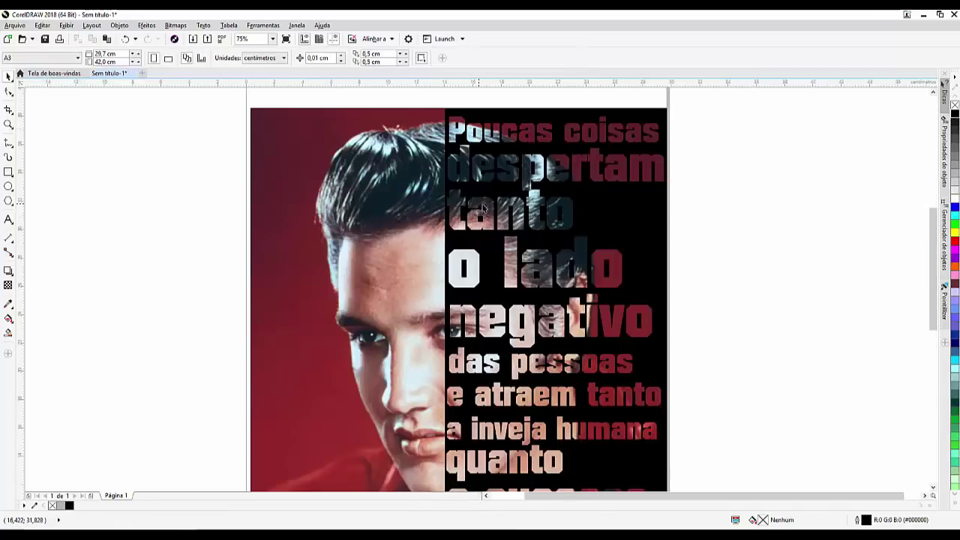
scroll(510, 210, down, 2)
scroll(510, 210, up, 2)
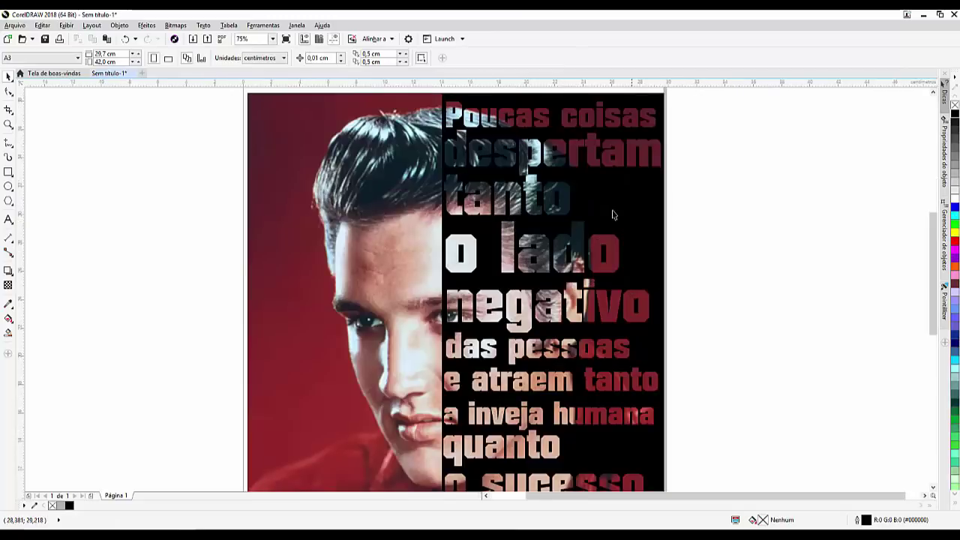
scroll(613, 216, down, 2)
scroll(616, 315, up, 2)
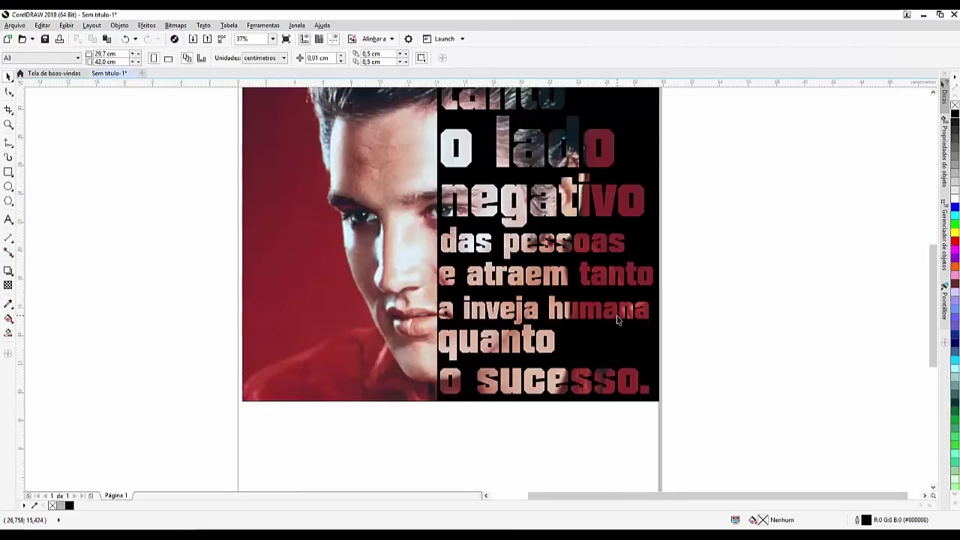
drag(933, 309, 932, 285)
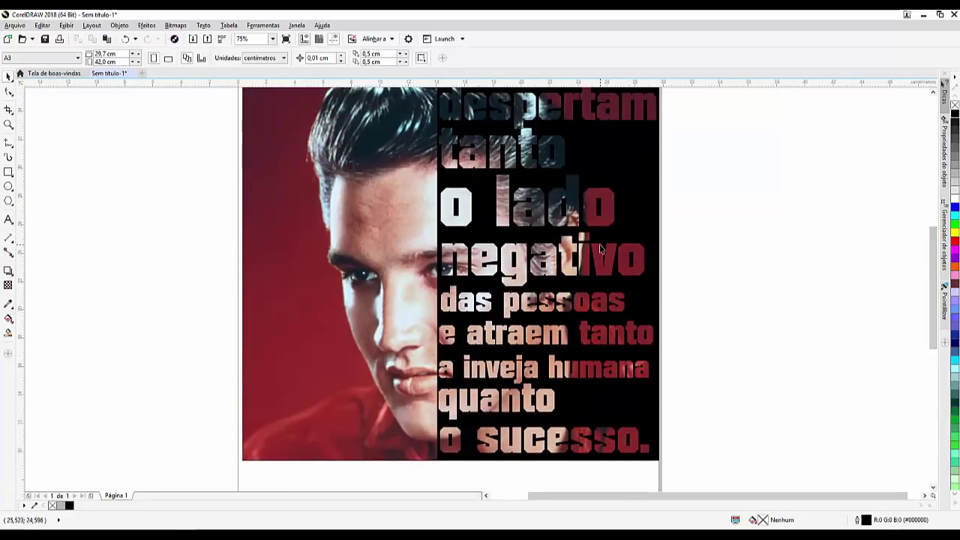
click(586, 432)
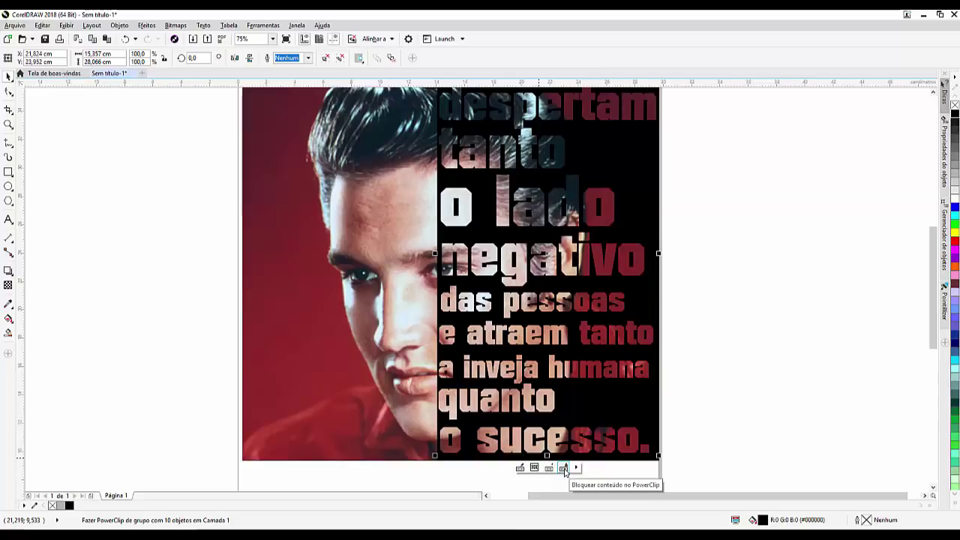
Step: Convert the photo inside the quote PowerClip to an 8-bit grayscale bitmap at 300 dpi
click(520, 469)
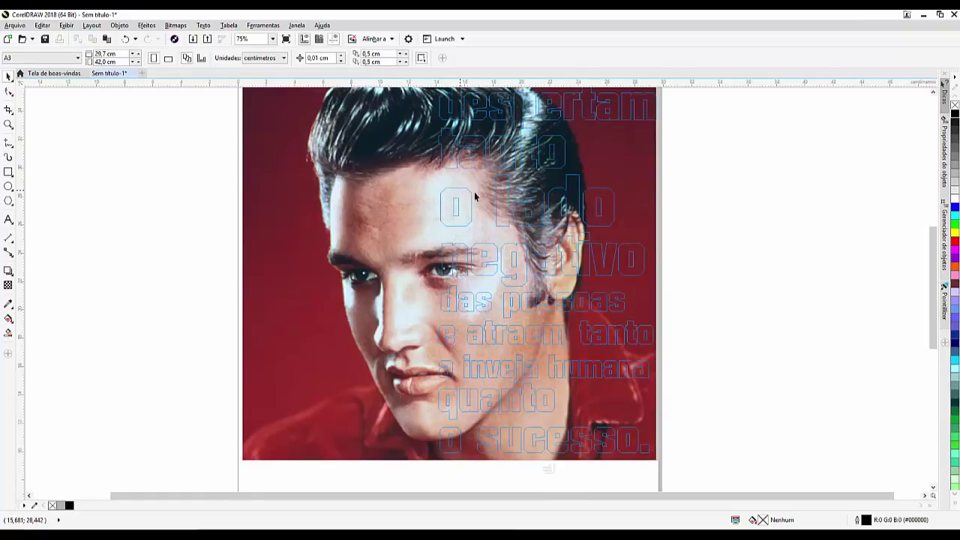
click(402, 219)
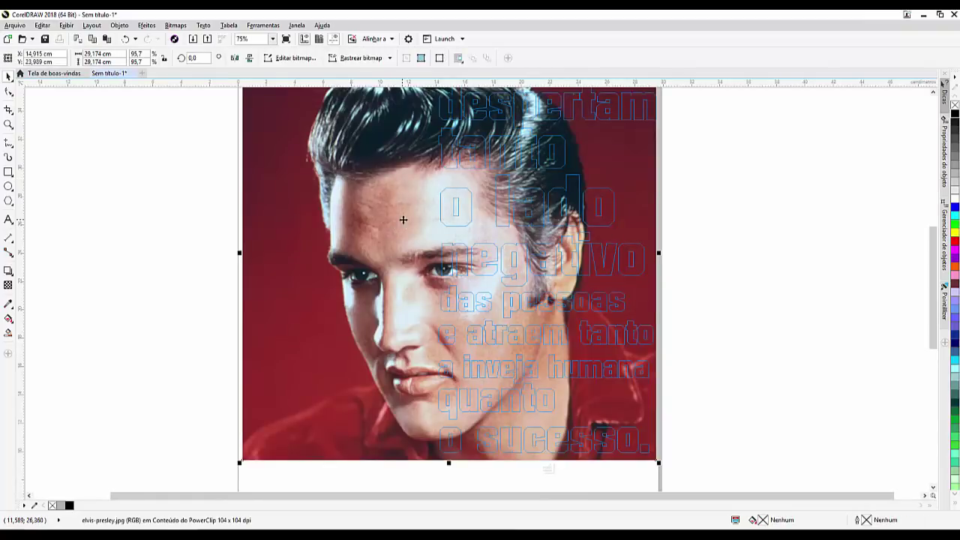
click(177, 25)
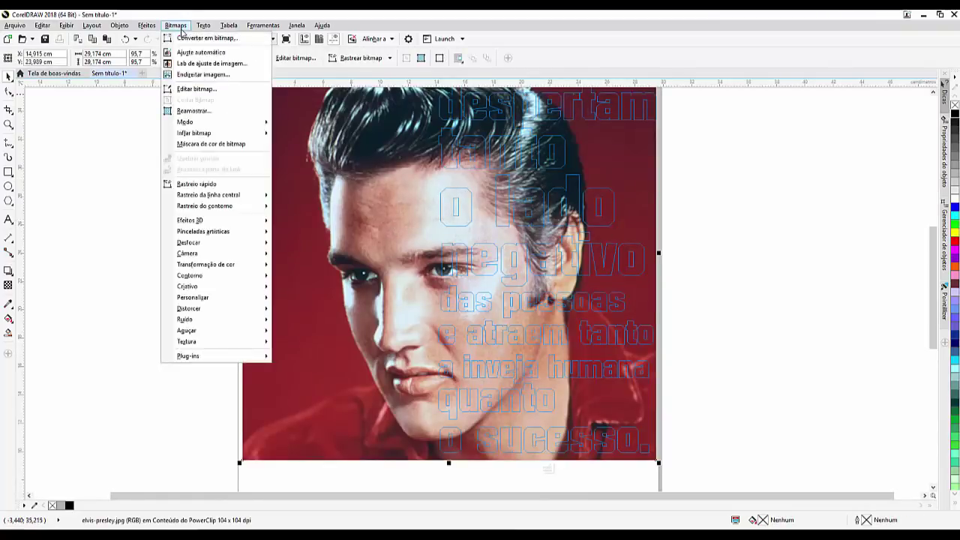
click(234, 38)
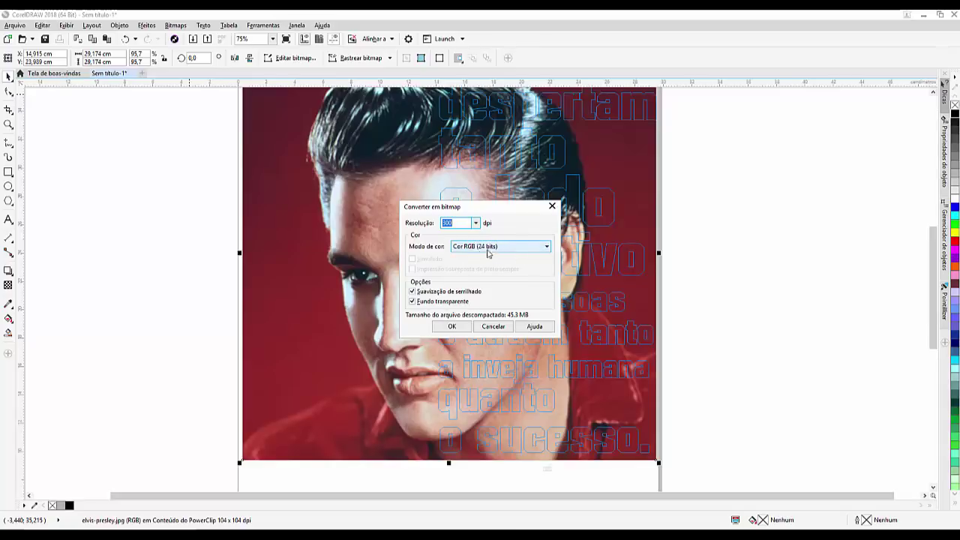
click(548, 249)
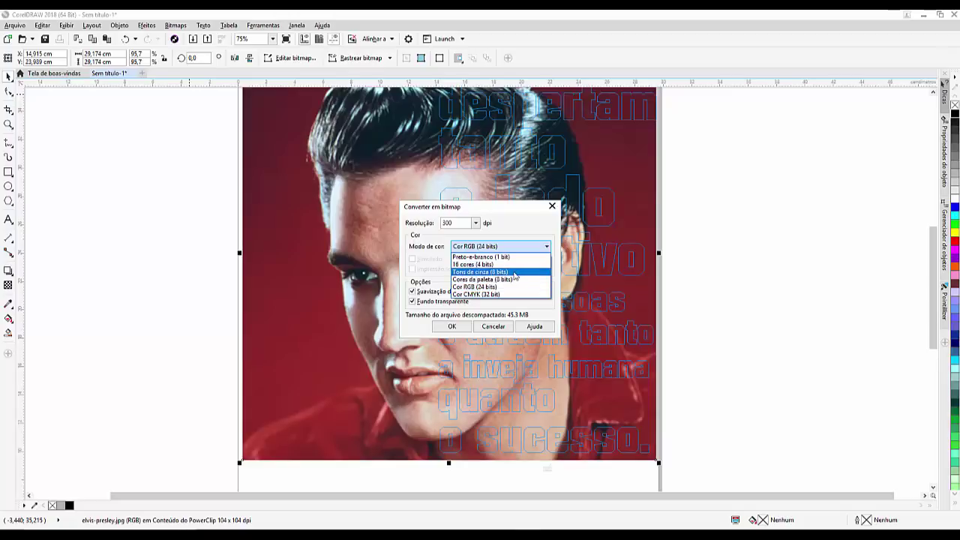
click(514, 273)
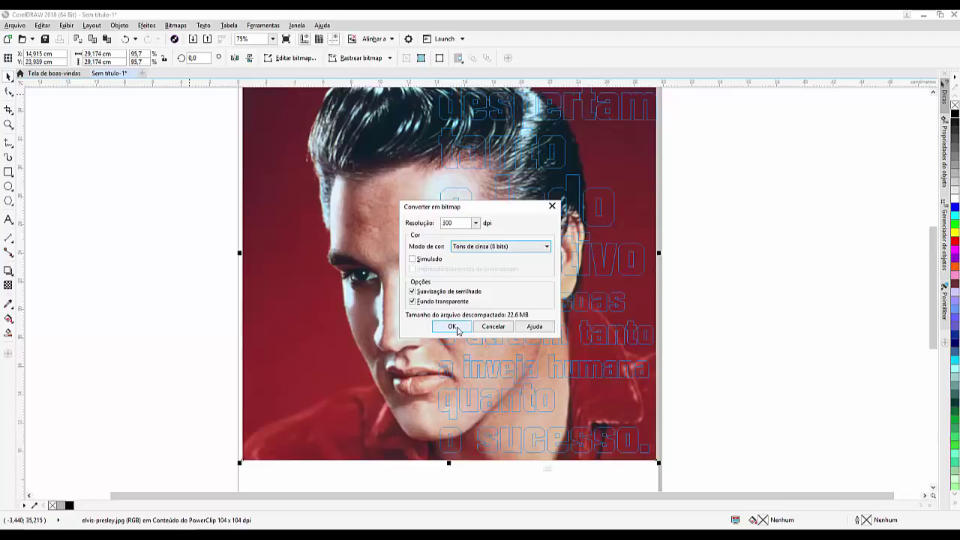
click(453, 327)
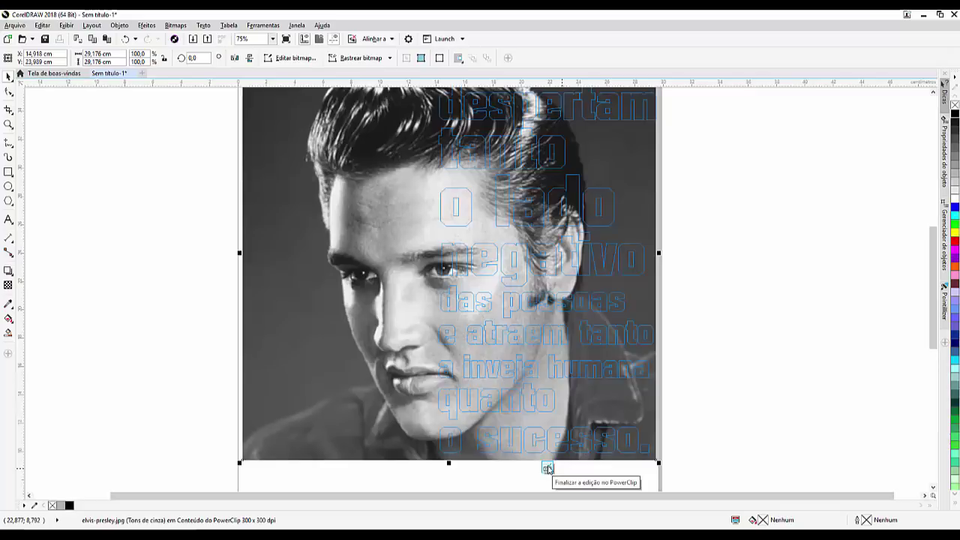
click(548, 469)
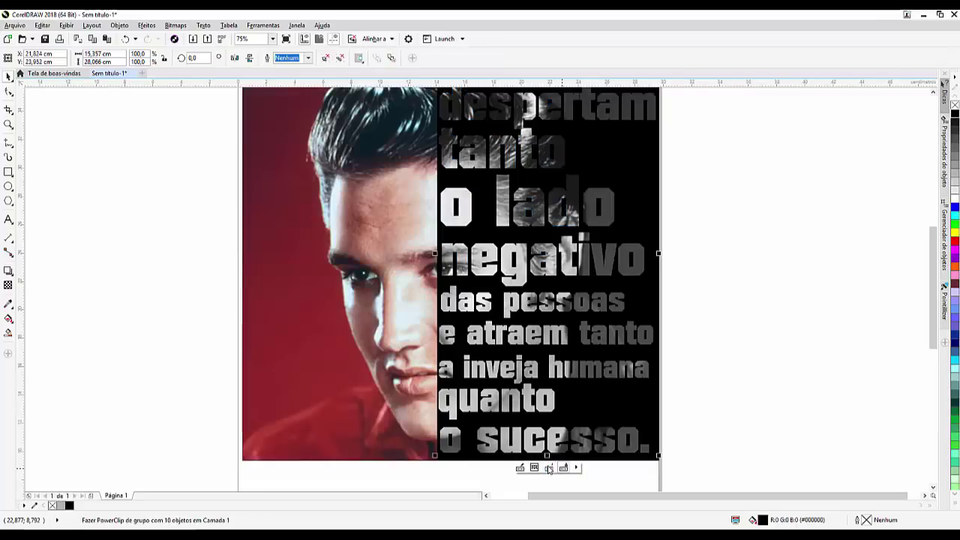
Step: Select the quote text group and give its letters a white outline colour
click(203, 195)
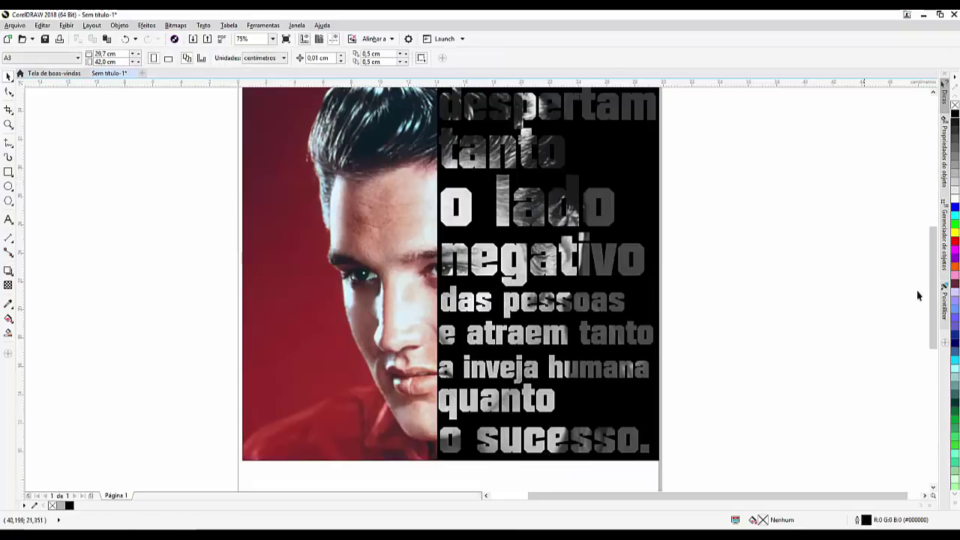
drag(934, 287, 938, 274)
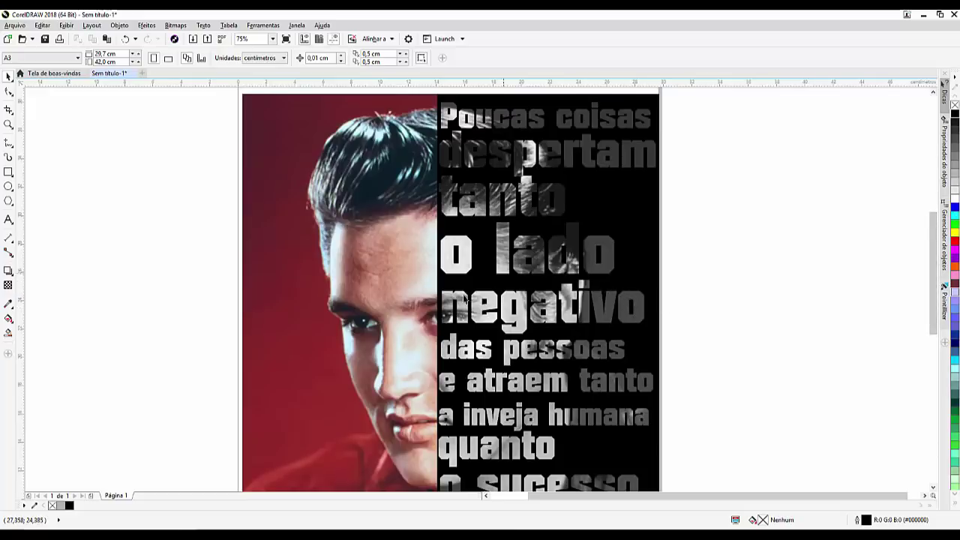
click(587, 296)
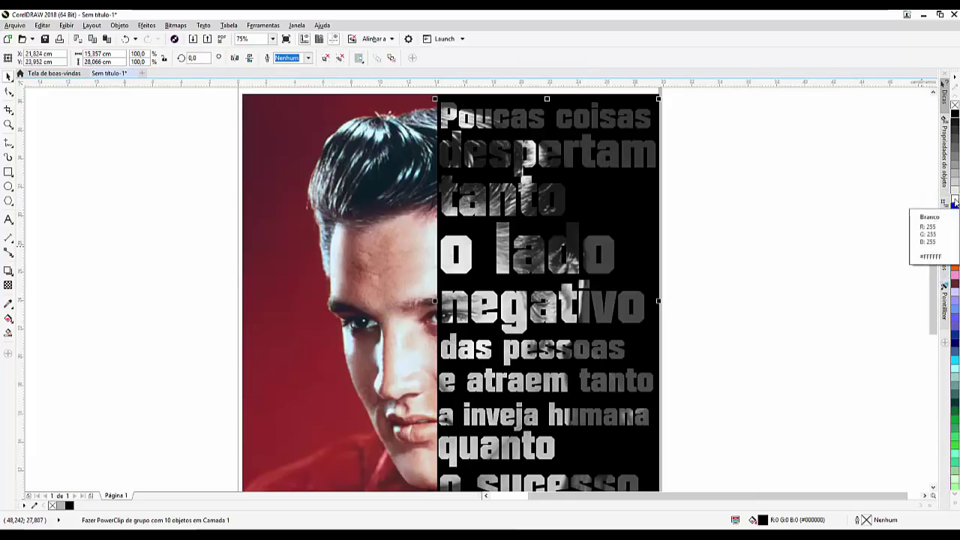
right_click(955, 201)
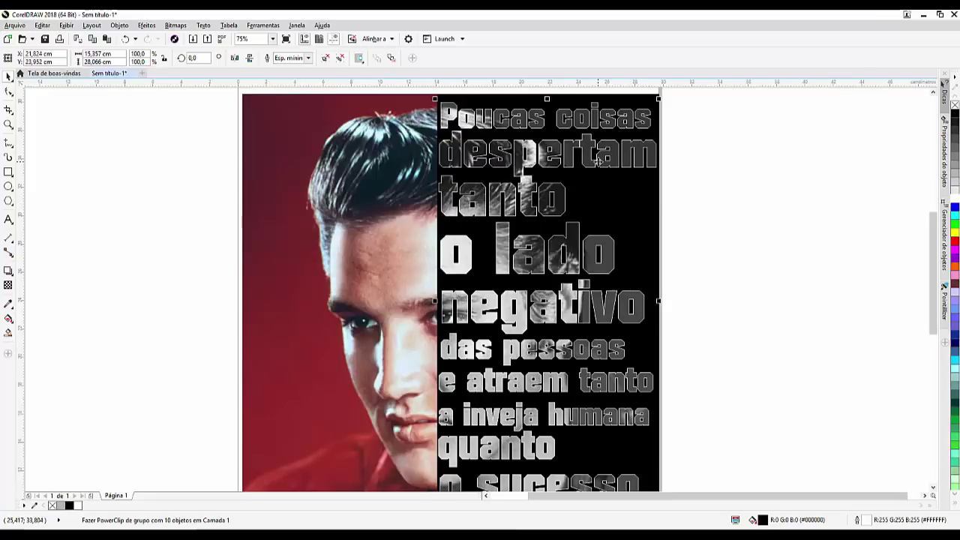
Step: Set the quote's white outline width to 0.75 mm, after first trying 0.2 mm
key(F12)
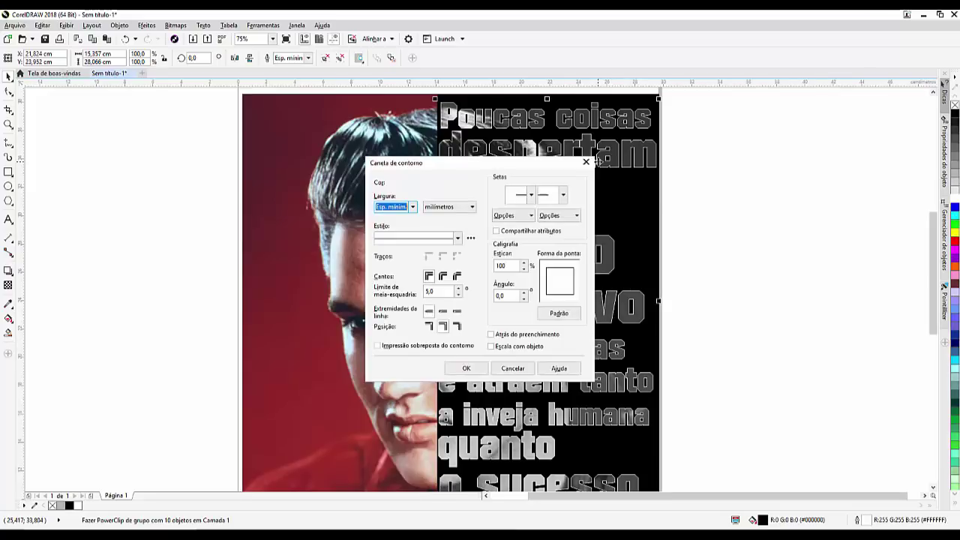
drag(535, 161, 367, 156)
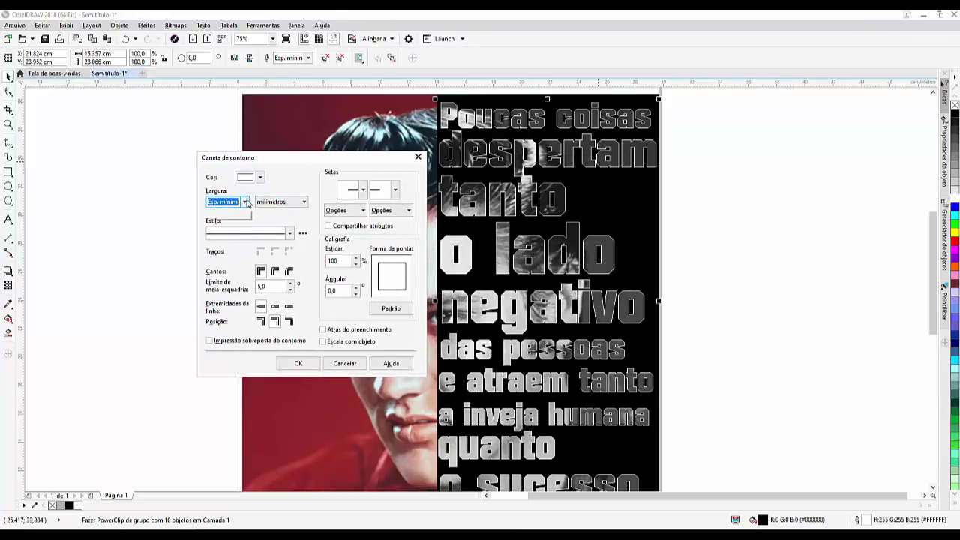
click(245, 201)
click(239, 236)
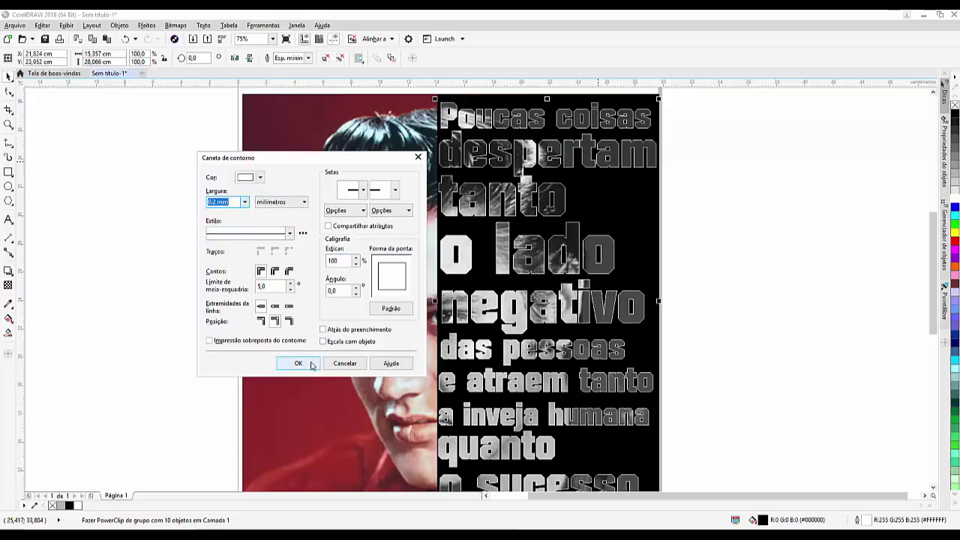
click(297, 364)
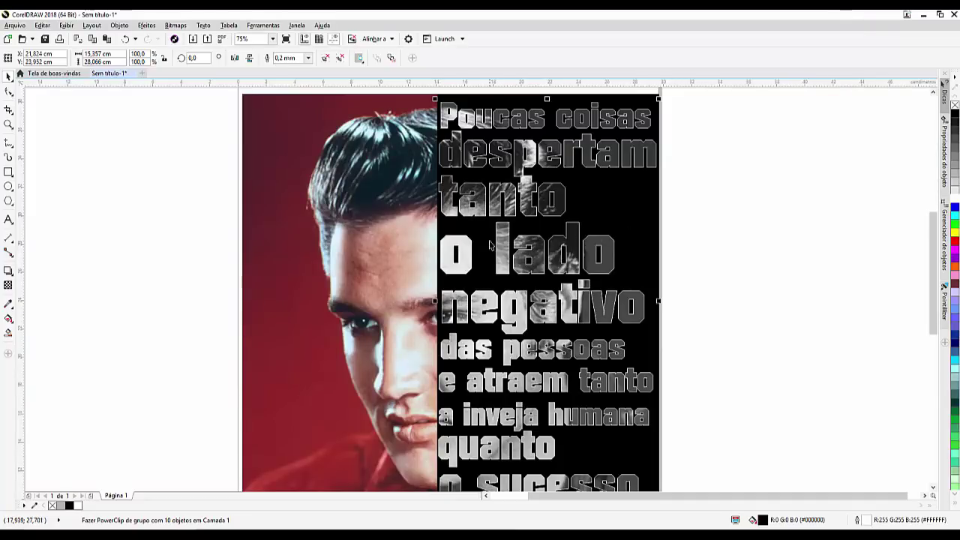
key(F12)
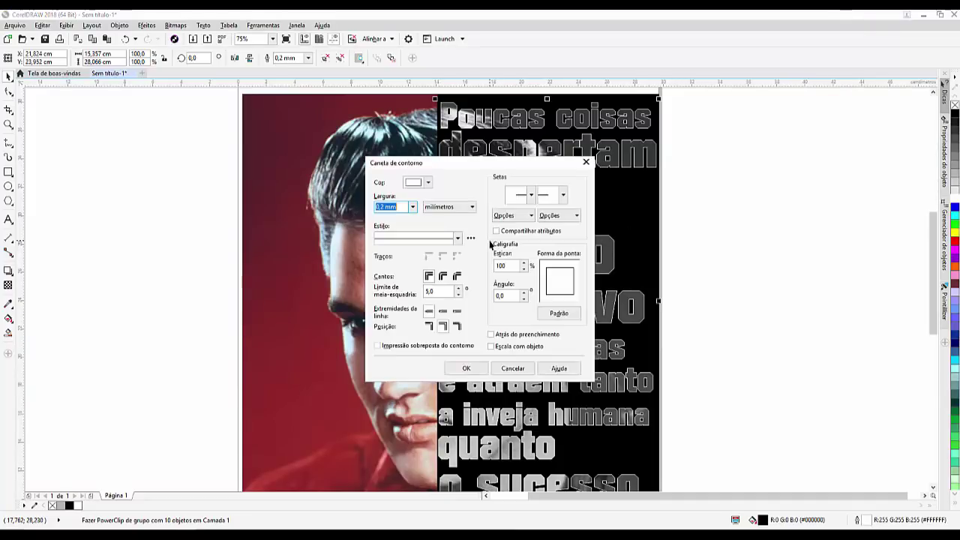
click(412, 207)
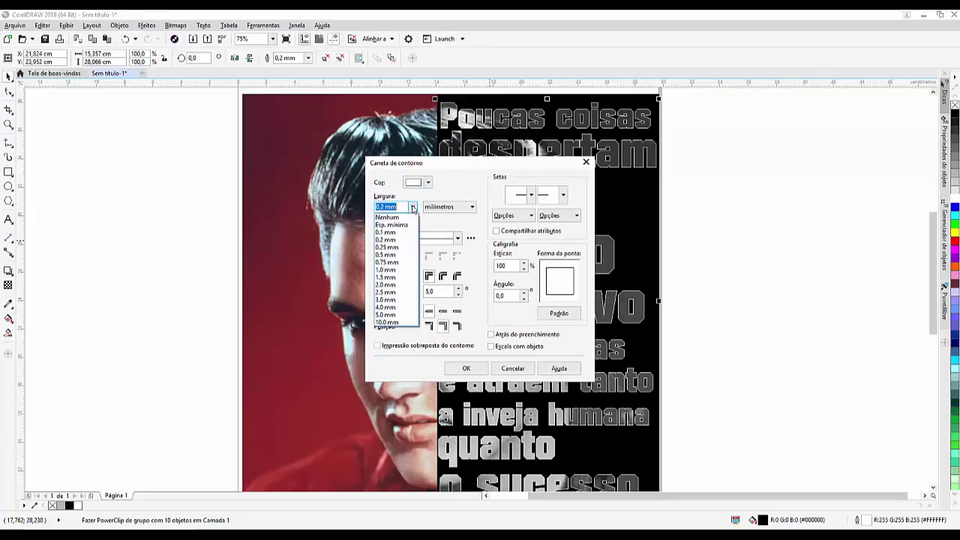
click(400, 262)
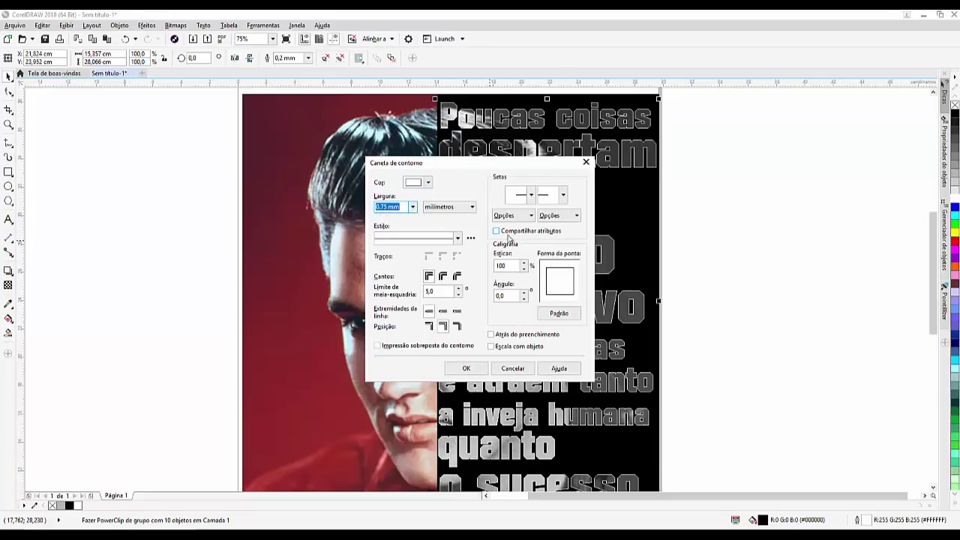
click(476, 369)
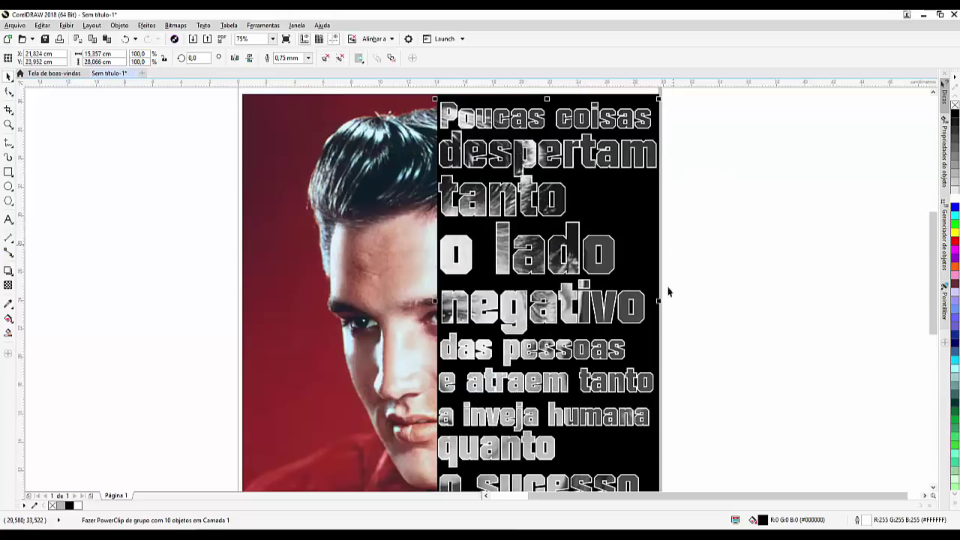
Step: Stretch the quote group to about 101% width, then zoom so the poster fills the view
drag(661, 300, 660, 300)
key(Escape)
scroll(322, 216, down, 3)
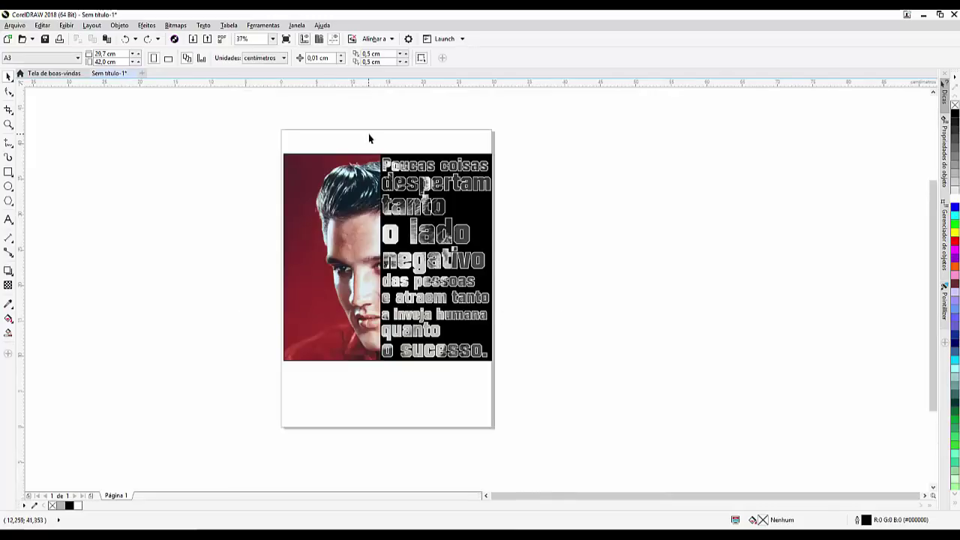
scroll(368, 134, up, 3)
scroll(352, 145, down, 3)
scroll(330, 147, down, 3)
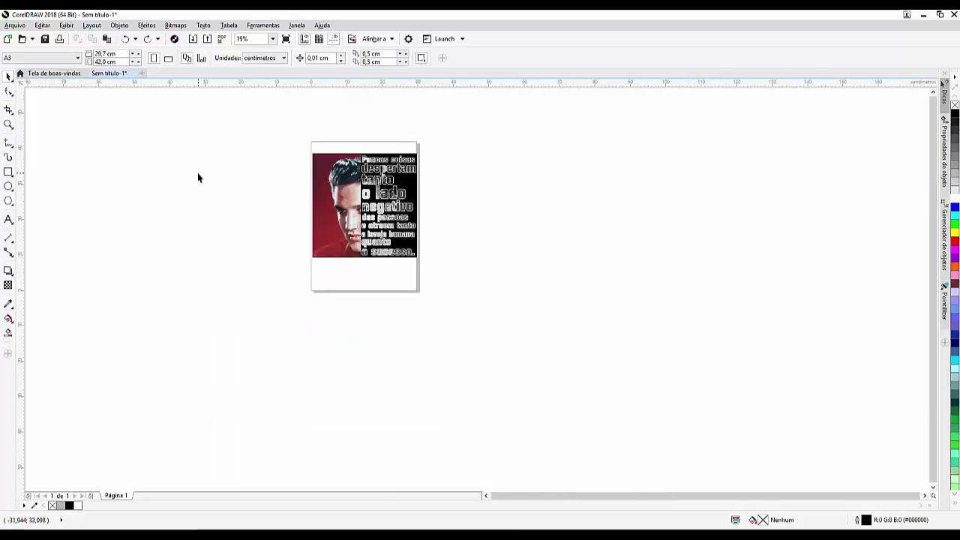
key(F4)
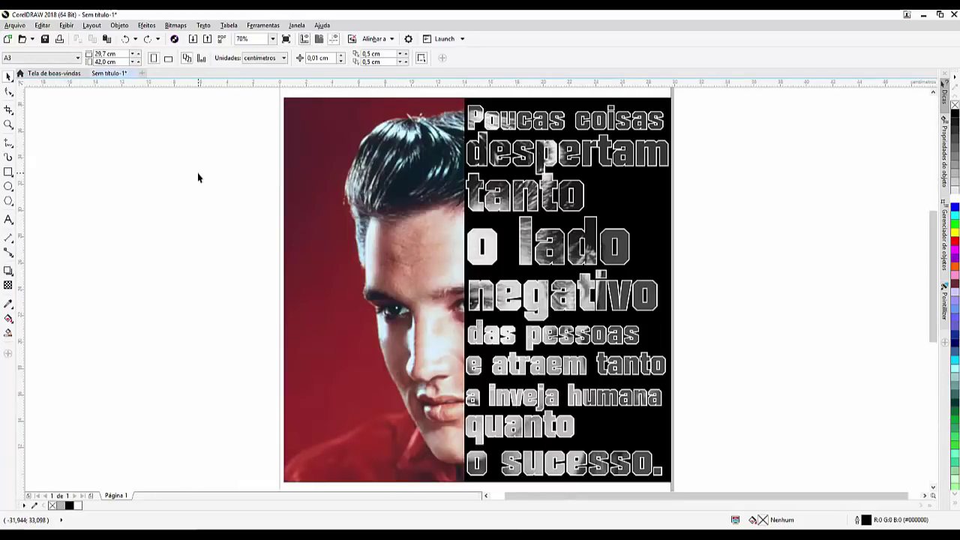